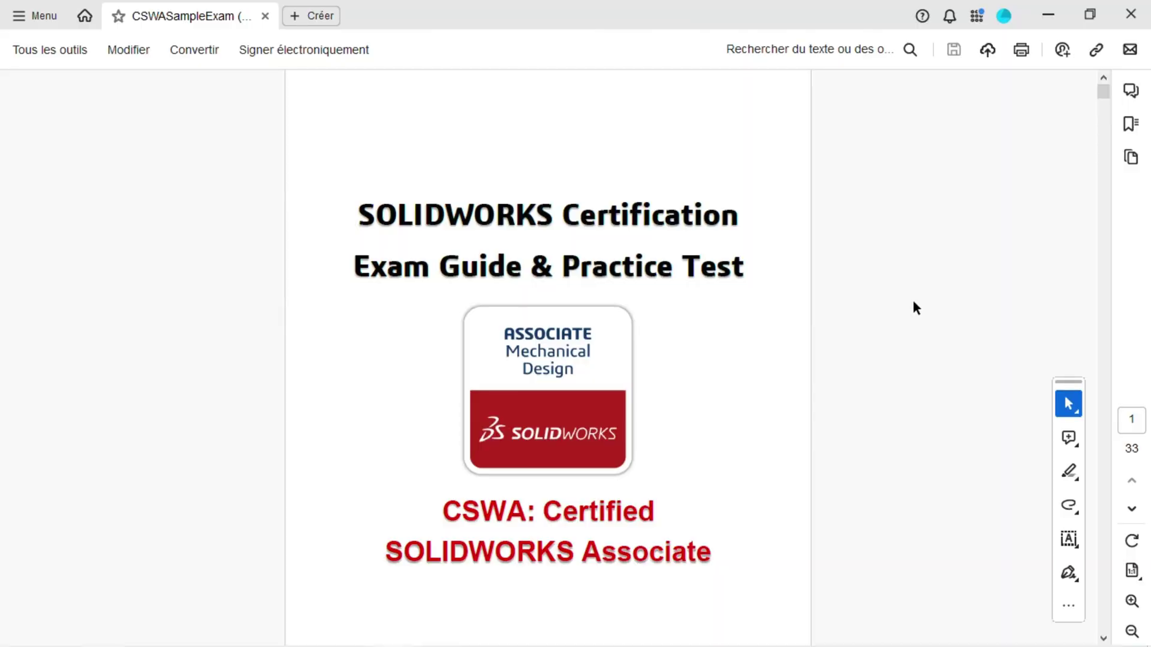
# Step: Jump to CSWA Exam Details from the Contents and select the Drafting Competencies lines
pyautogui.scroll(-8, 913, 301)
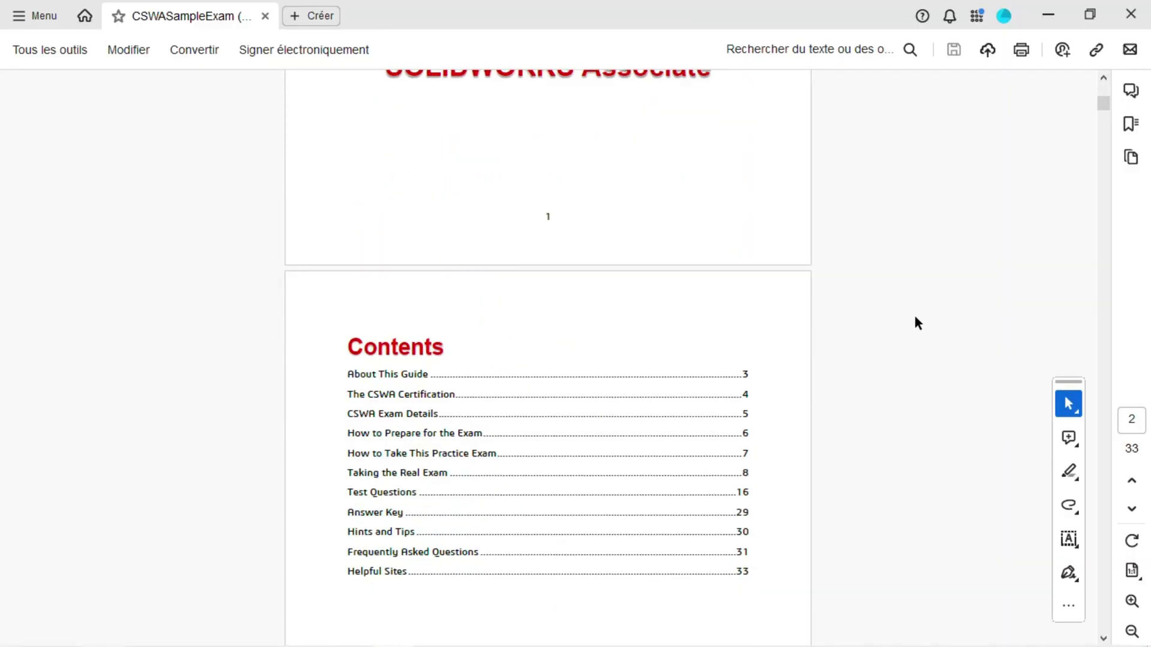
pyautogui.click(450, 413)
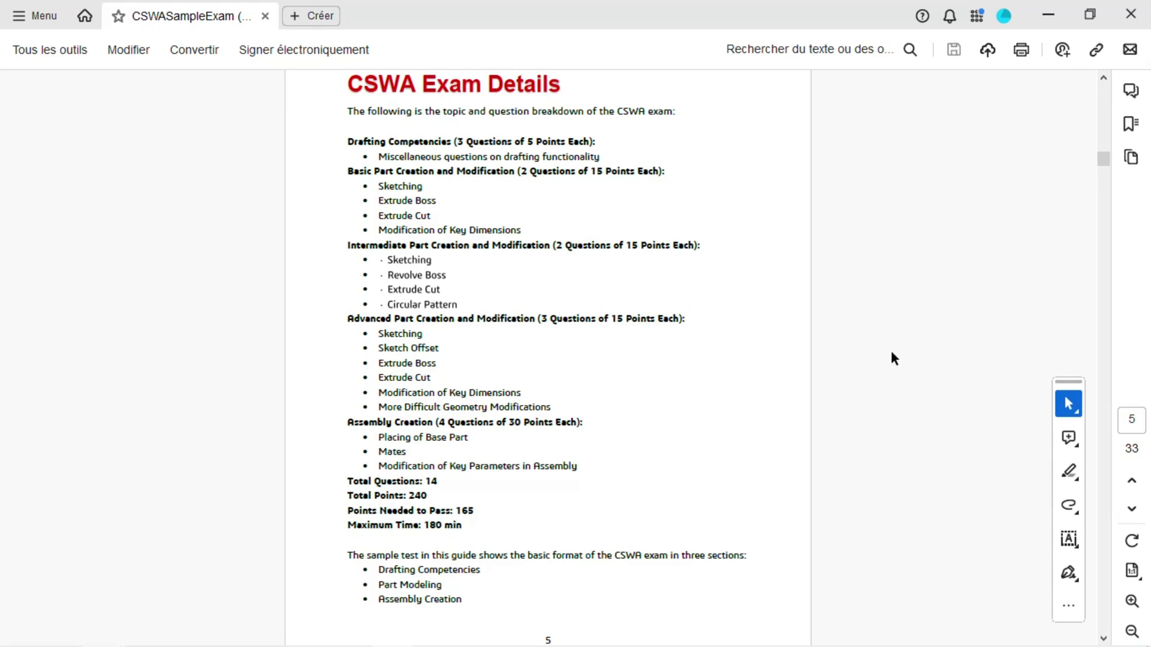
pyautogui.moveTo(346, 142); pyautogui.dragTo(618, 155)
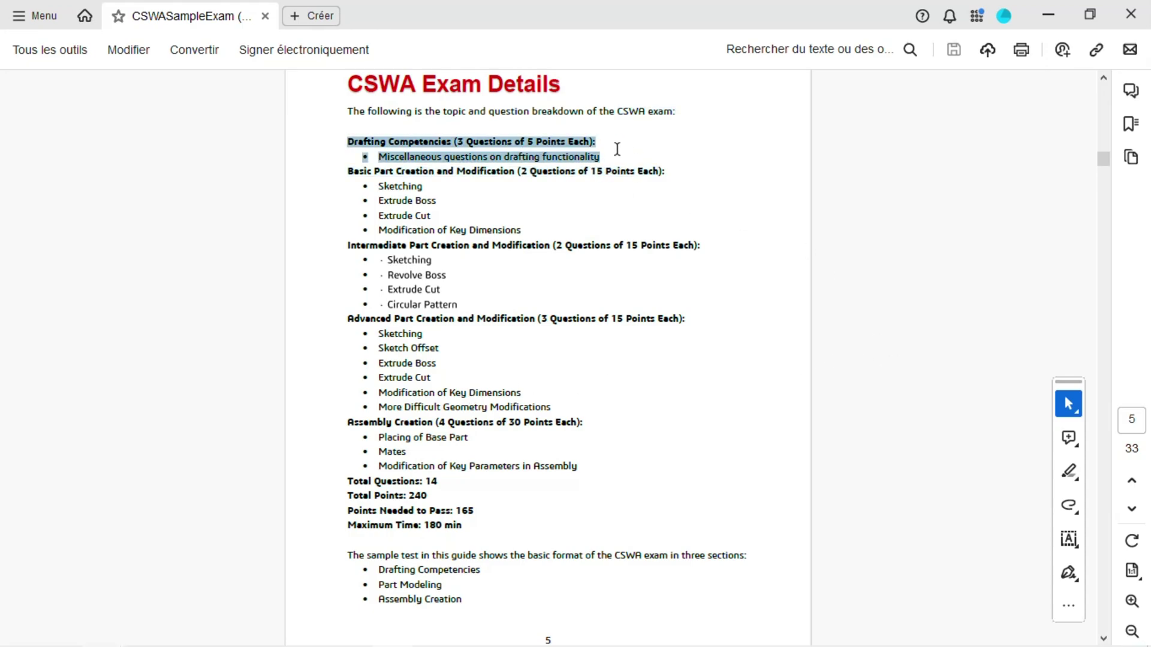
pyautogui.click(857, 155)
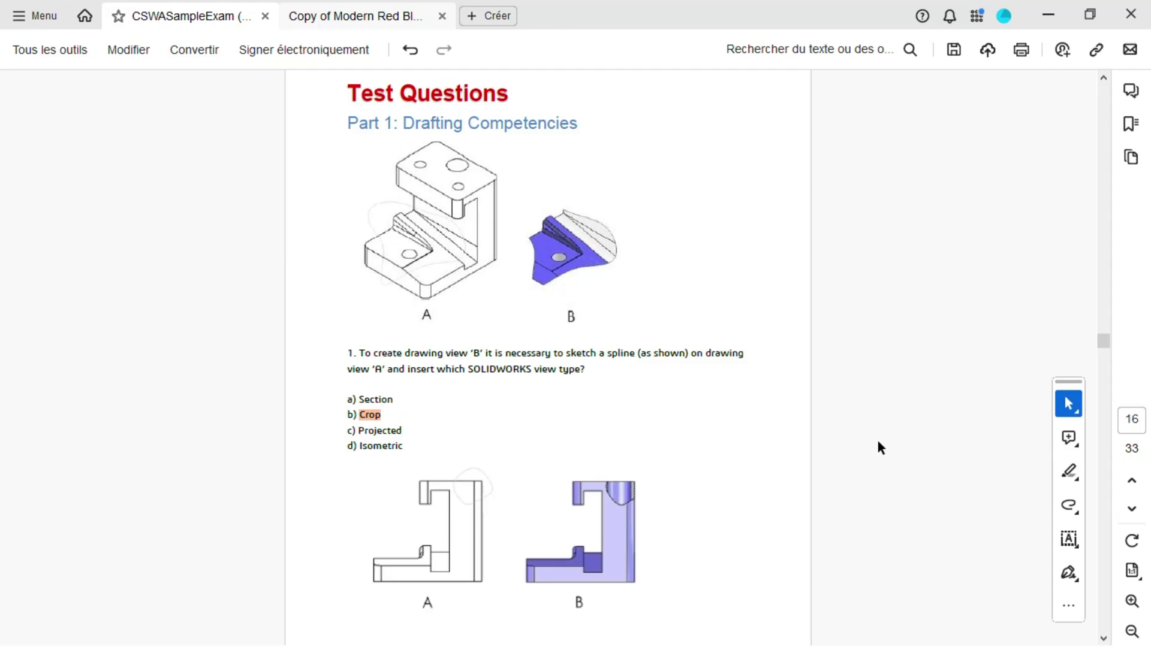
# Step: Scroll through questions 1 and 2 of the CSWA sample exam PDF
pyautogui.scroll(-2, 877, 442)
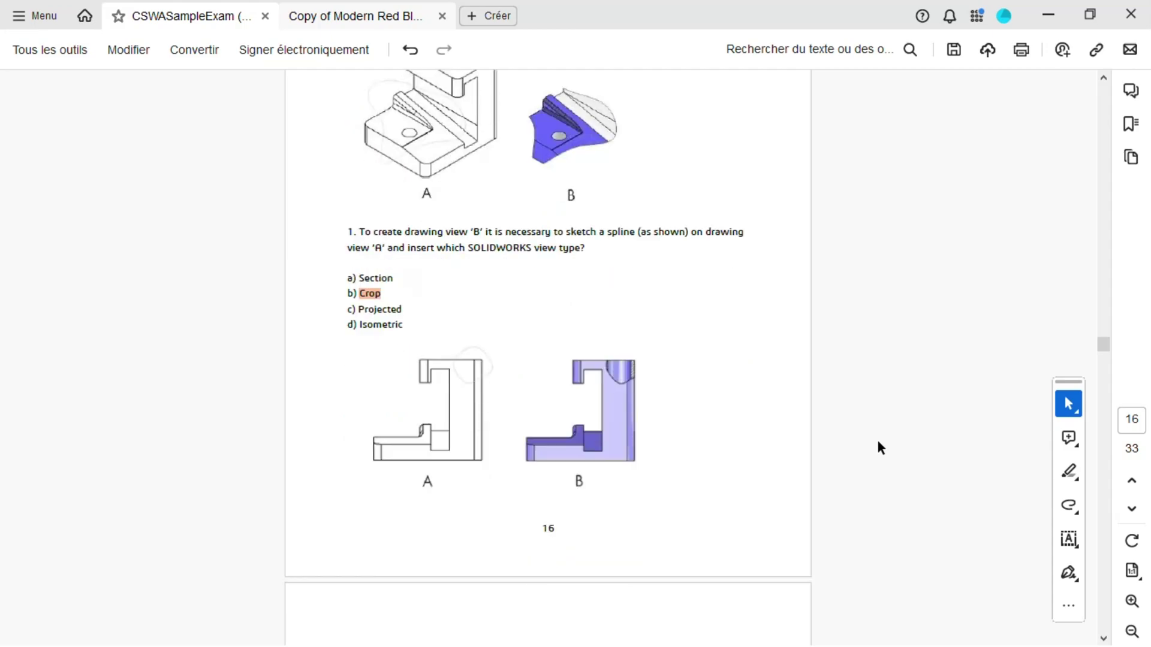
pyautogui.scroll(-3, 877, 442)
pyautogui.scroll(-2, 877, 443)
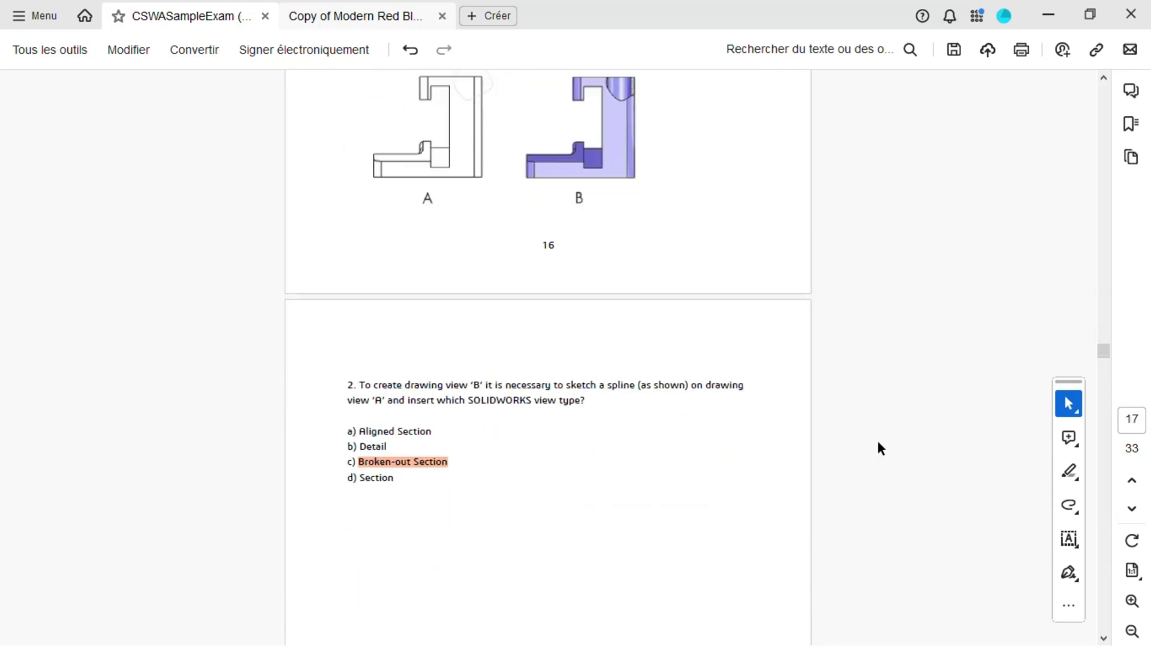
pyautogui.scroll(3, 879, 448)
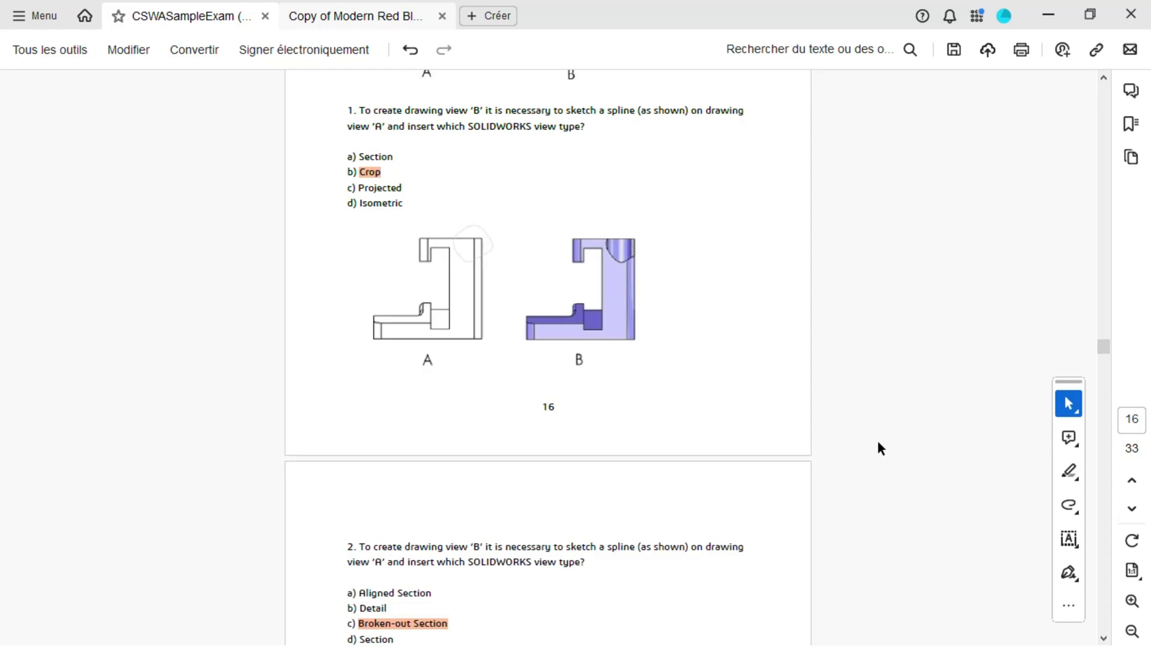
pyautogui.scroll(5, 880, 448)
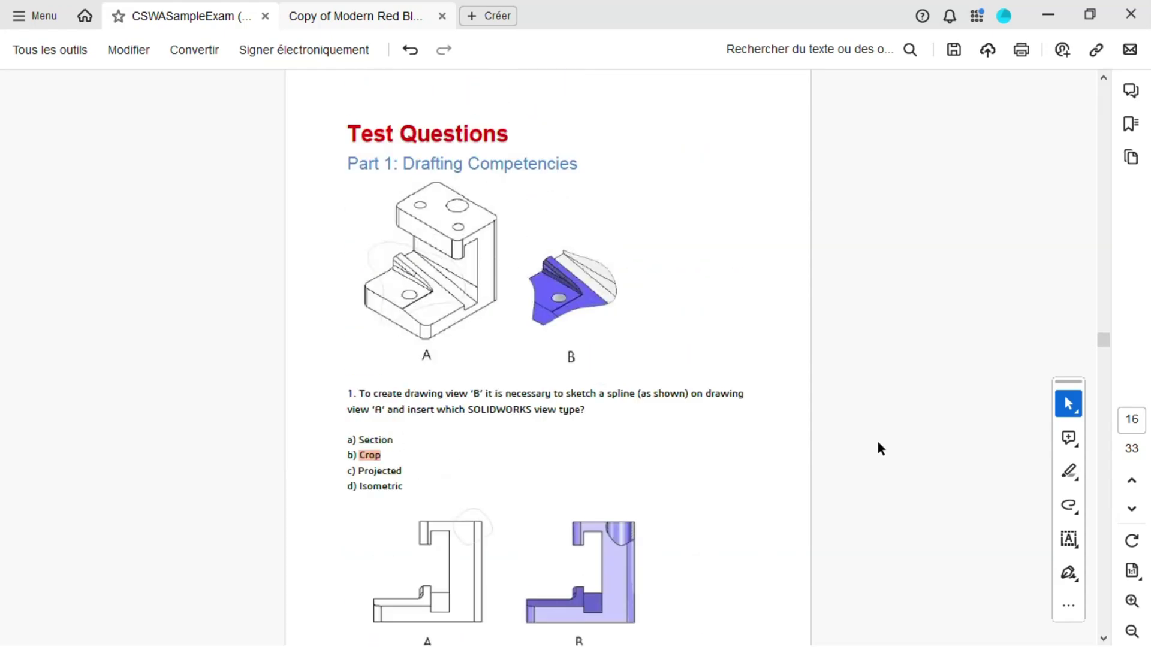
pyautogui.scroll(-1, 878, 449)
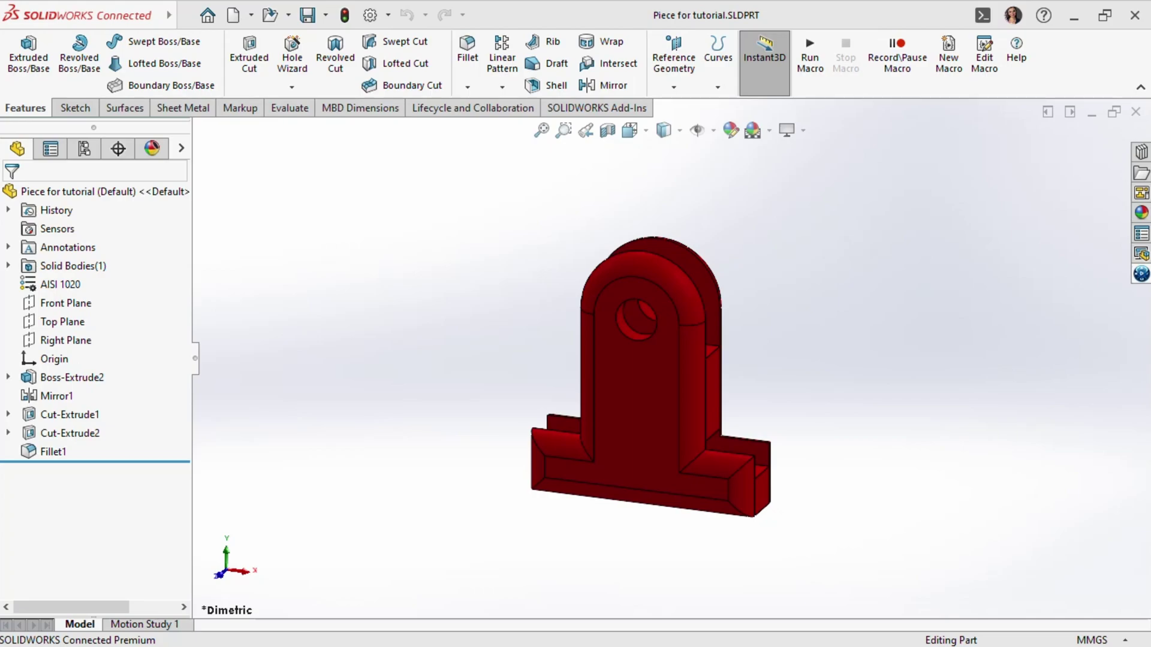
# Step: Create an A3 (ISO) drawing of Piece for tutorial with an isometric view near the centre
pyautogui.click(251, 16)
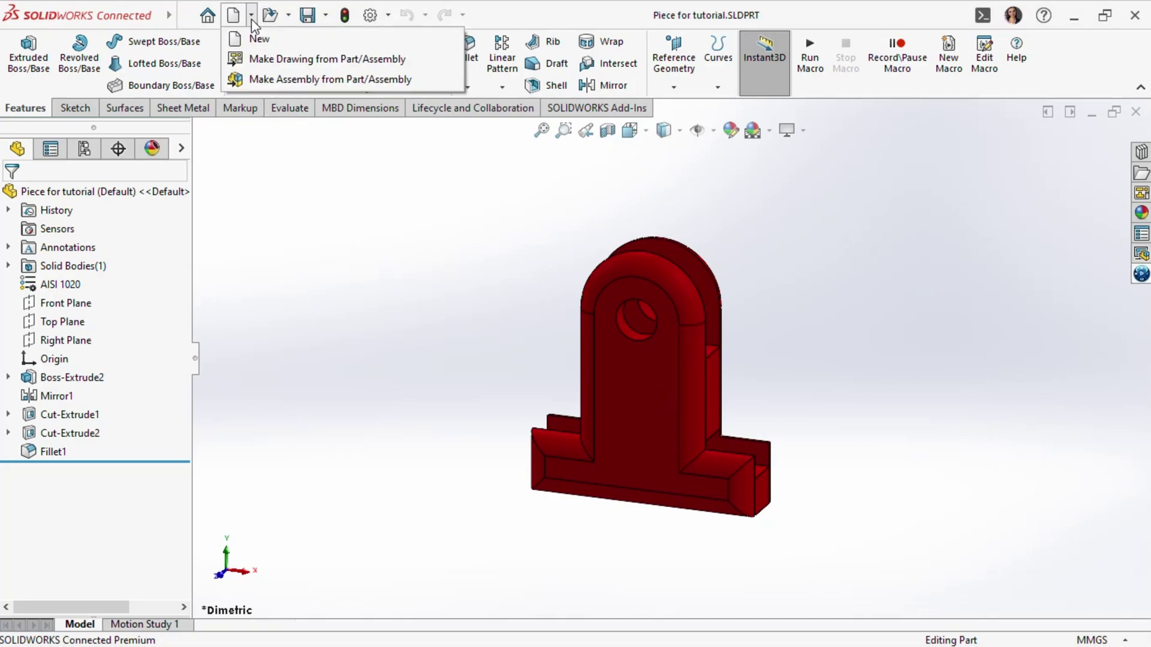
pyautogui.click(270, 60)
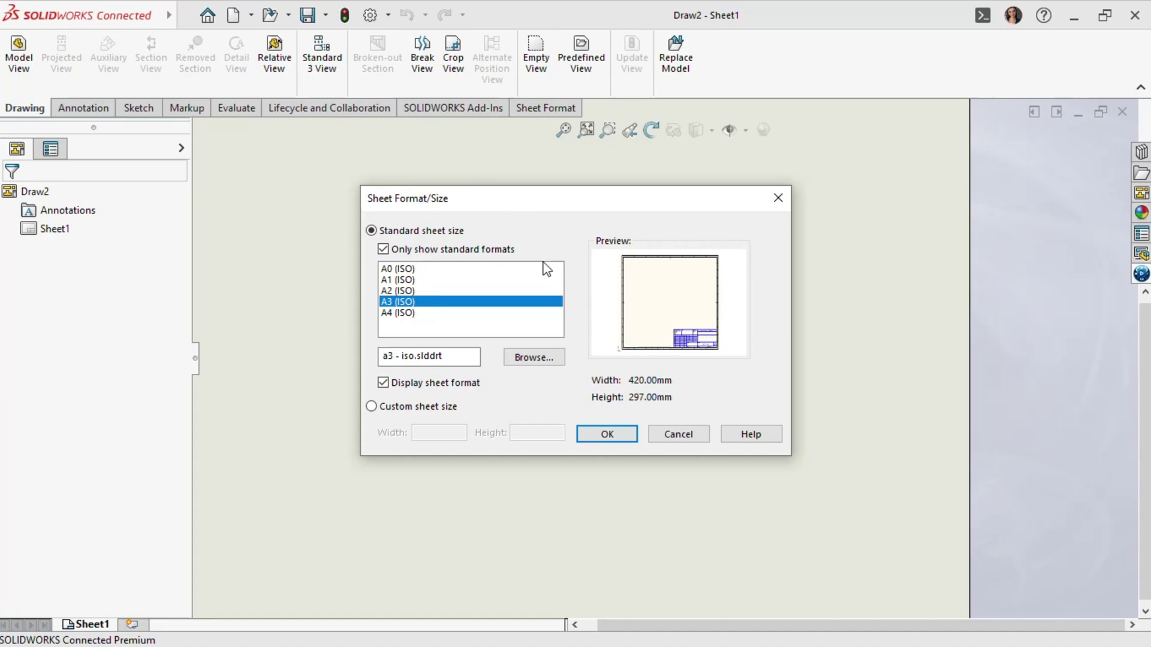
pyautogui.click(617, 434)
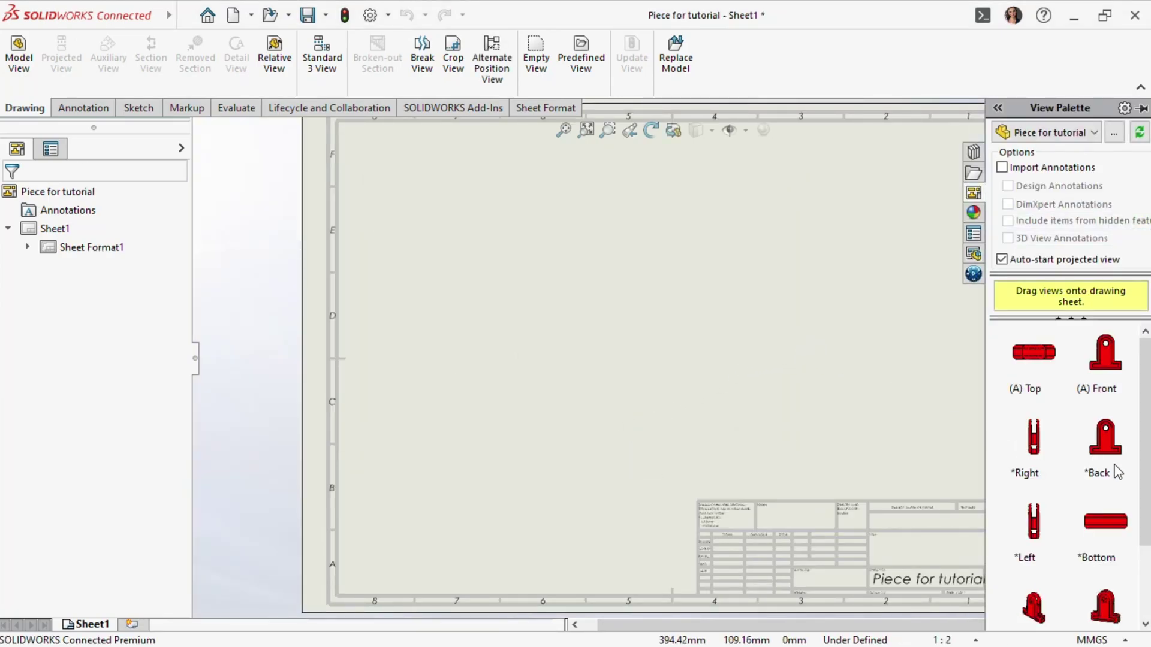
pyautogui.scroll(-3, 1117, 472)
pyautogui.moveTo(1069, 560)
pyautogui.mouseDown()
pyautogui.moveTo(937, 504)
pyautogui.moveTo(661, 314)
pyautogui.mouseUp()
pyautogui.click(10, 193)
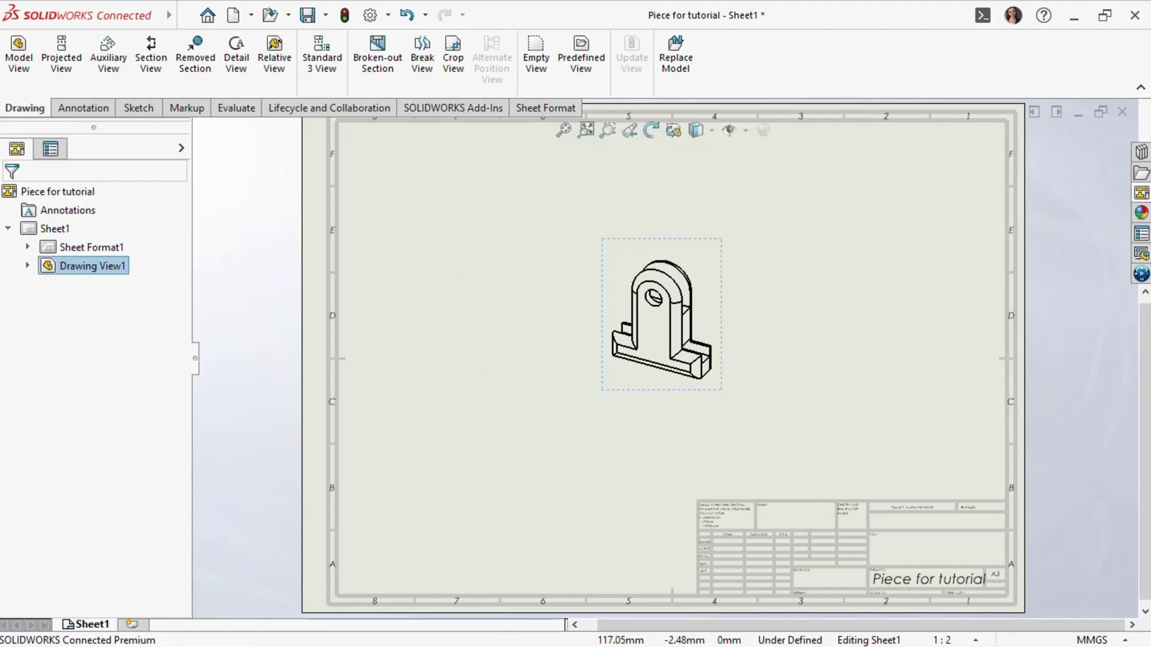
# Step: Deselect the view and minimize SOLIDWORKS to show question 1 in the exam PDF
pyautogui.click(501, 542)
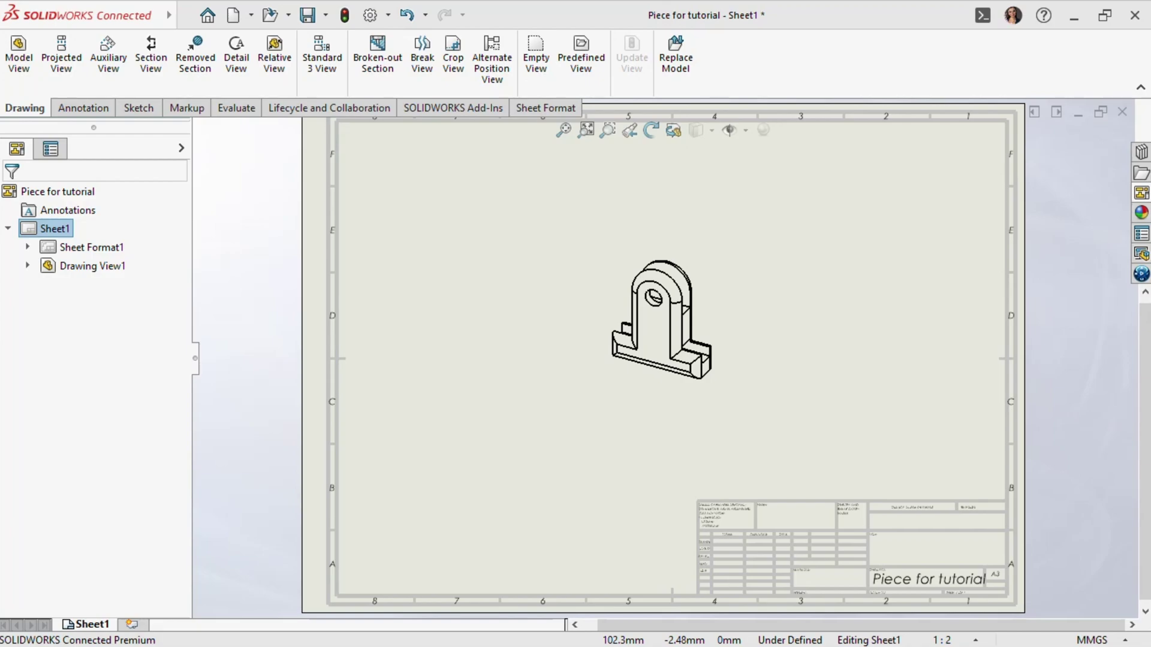
pyautogui.click(1073, 16)
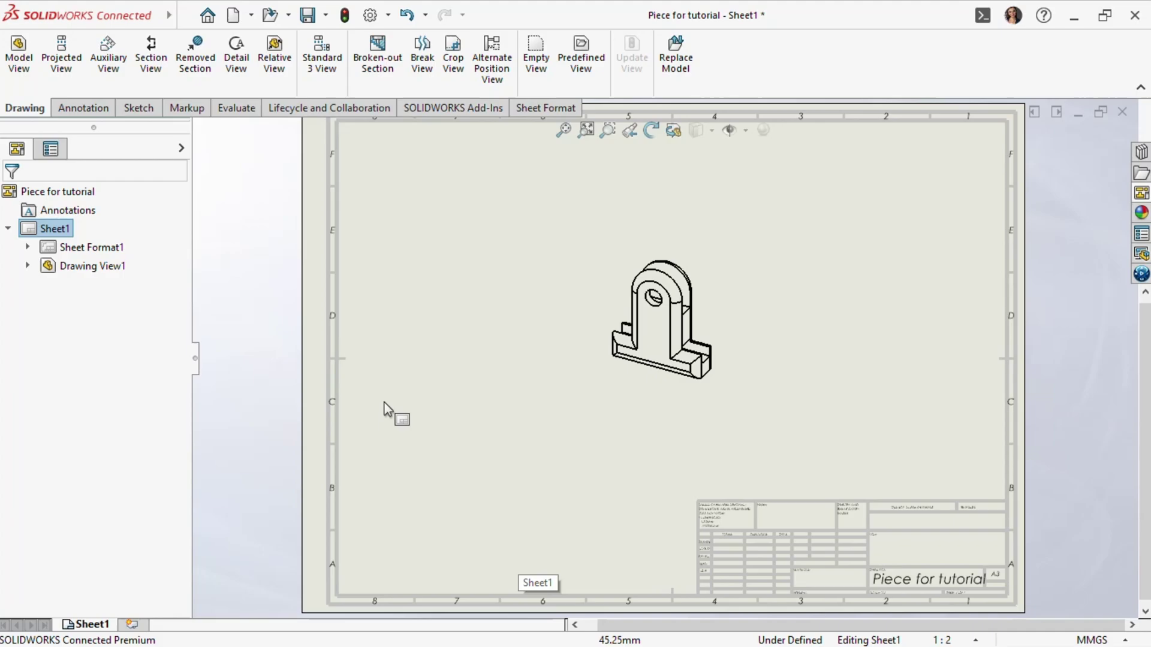
# Step: Cut a vertical section through the view and place Section A-A to its right
pyautogui.click(163, 87)
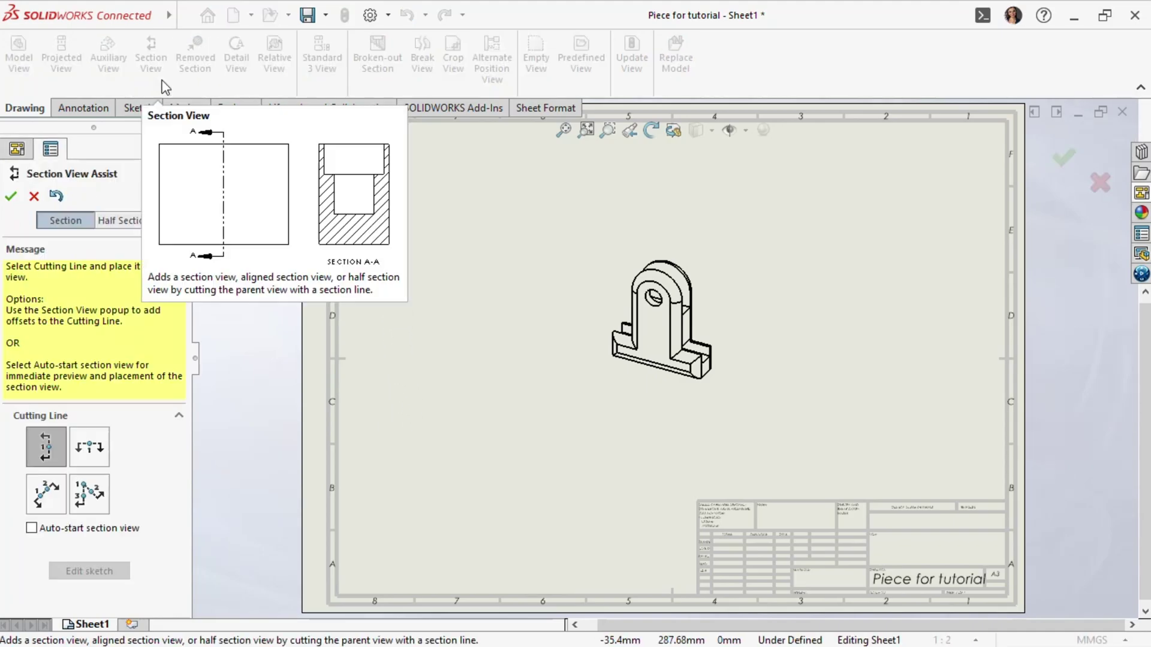
pyautogui.click(659, 324)
pyautogui.click(814, 300)
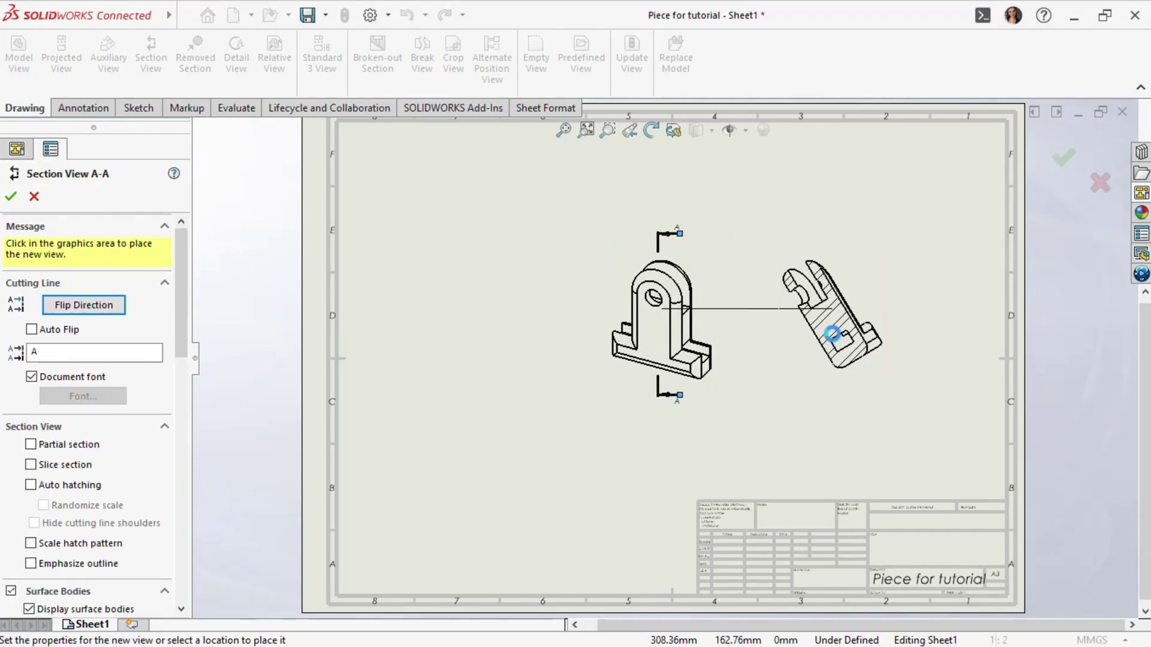
pyautogui.click(836, 341)
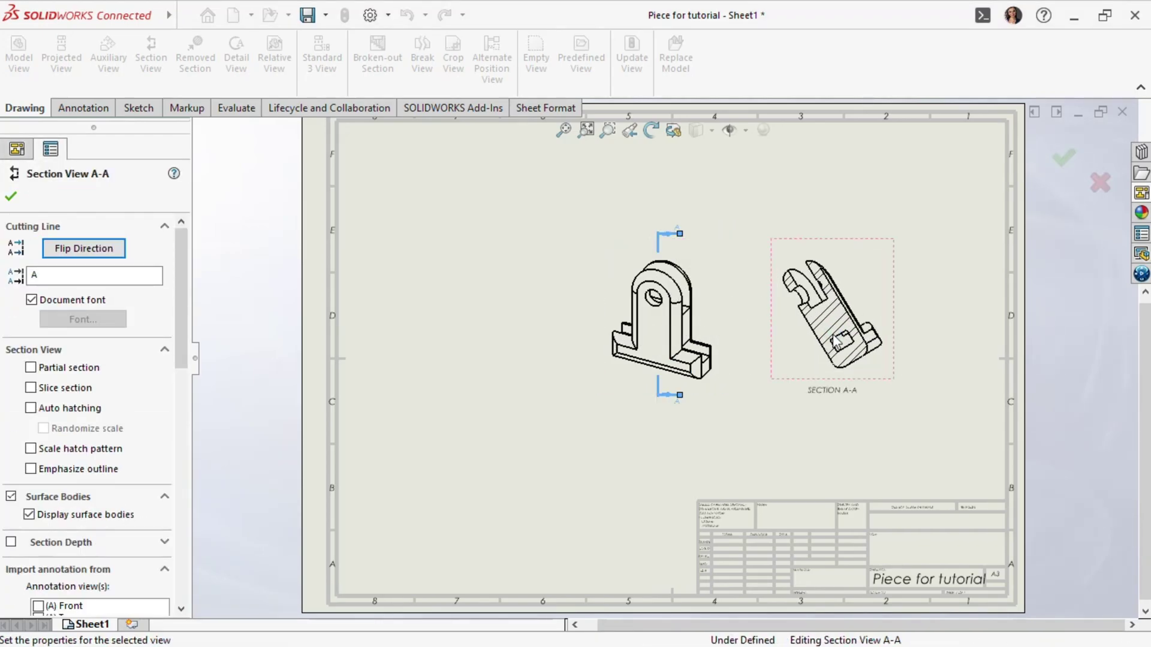
pyautogui.click(11, 195)
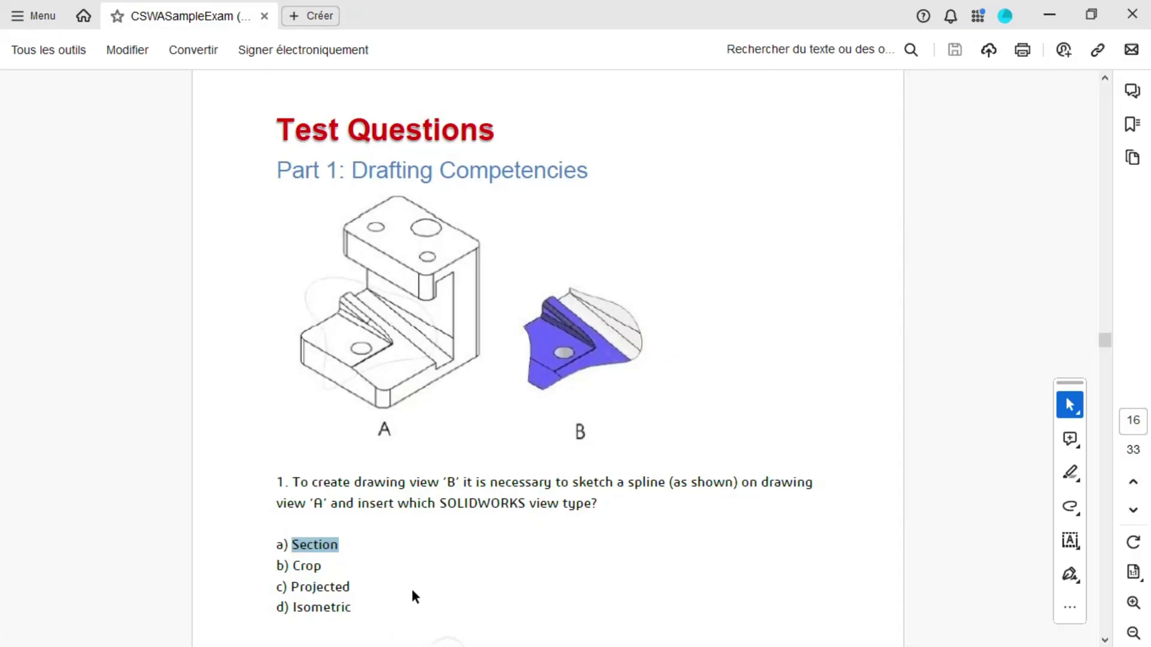
# Step: Return to the drawing and start Crop View, then cancel it since no spline exists yet
pyautogui.scroll(-1, 384, 552)
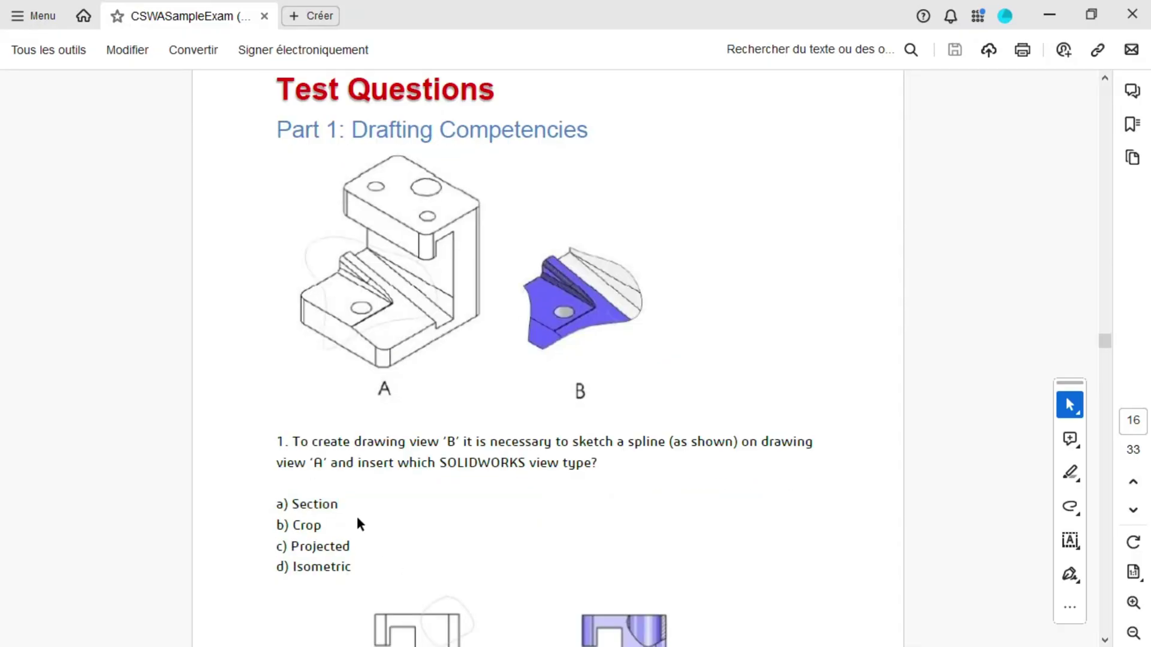
pyautogui.click(1047, 18)
pyautogui.click(627, 467)
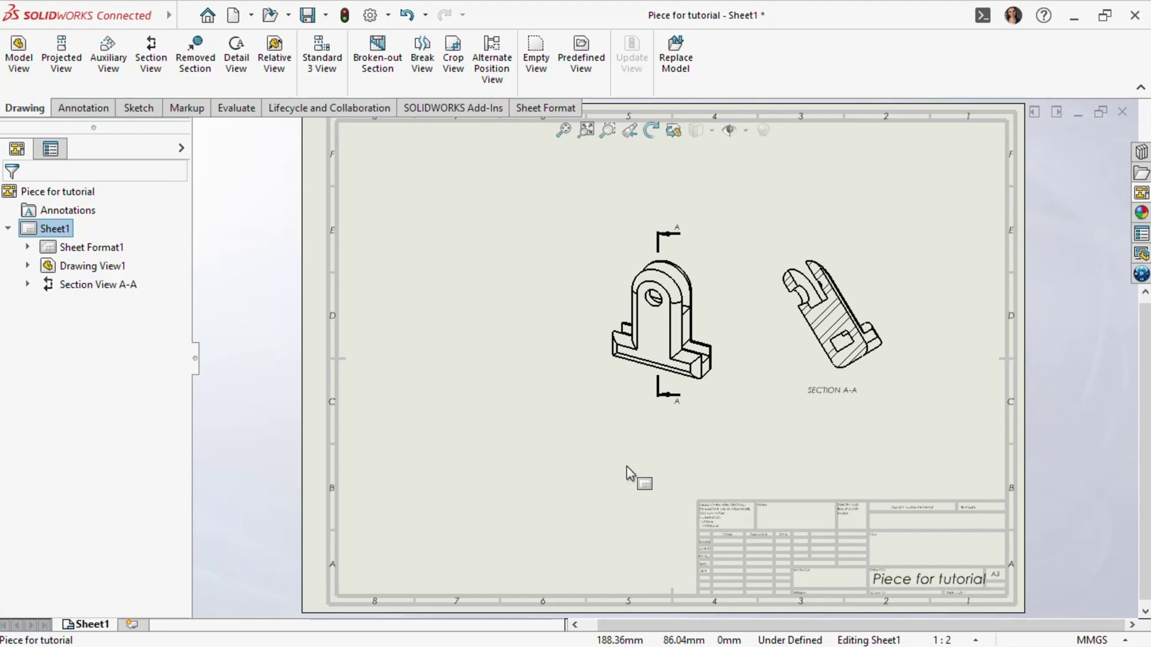
pyautogui.click(443, 79)
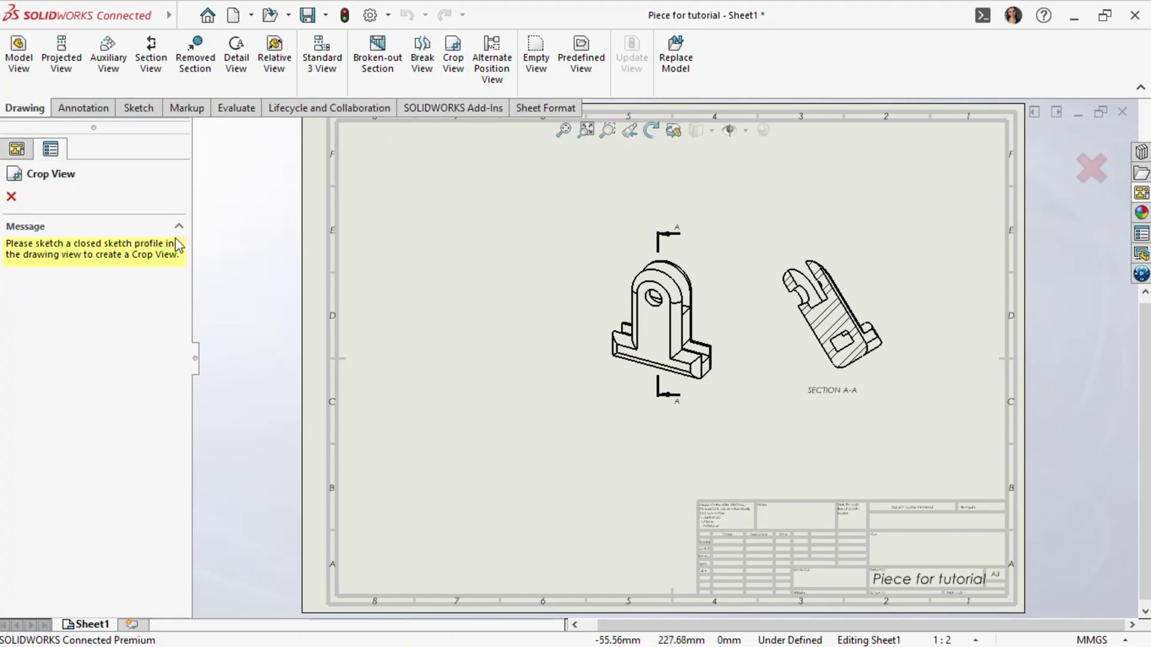
pyautogui.click(16, 199)
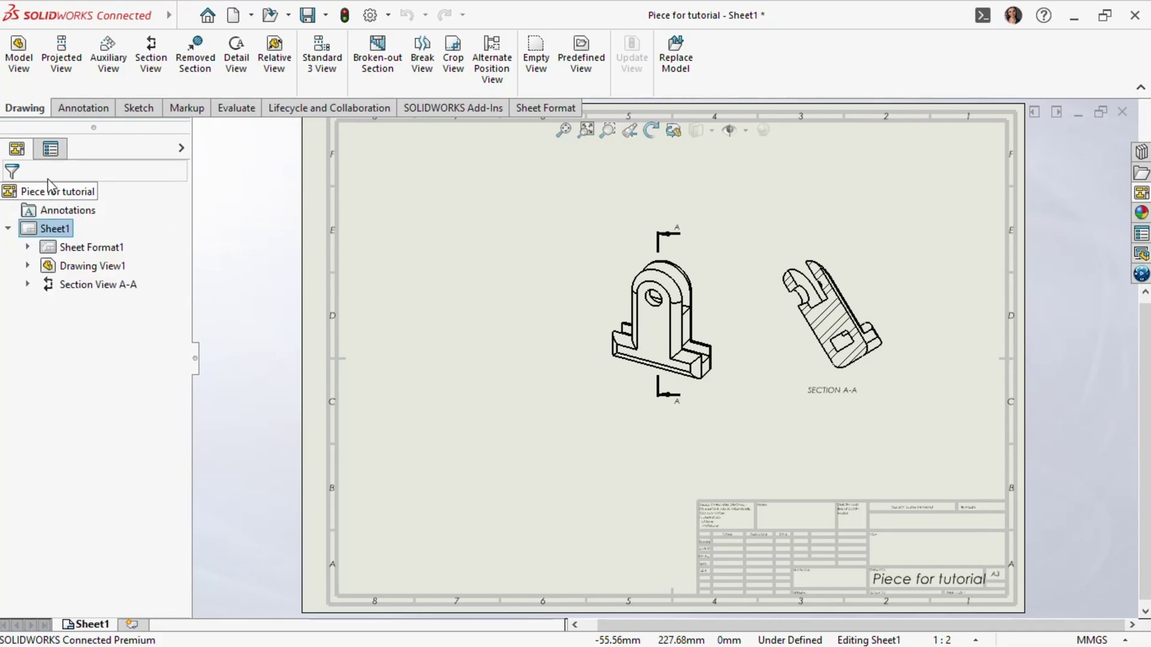
# Step: Sketch a closed spline around the upper lug of Drawing View1
pyautogui.click(139, 113)
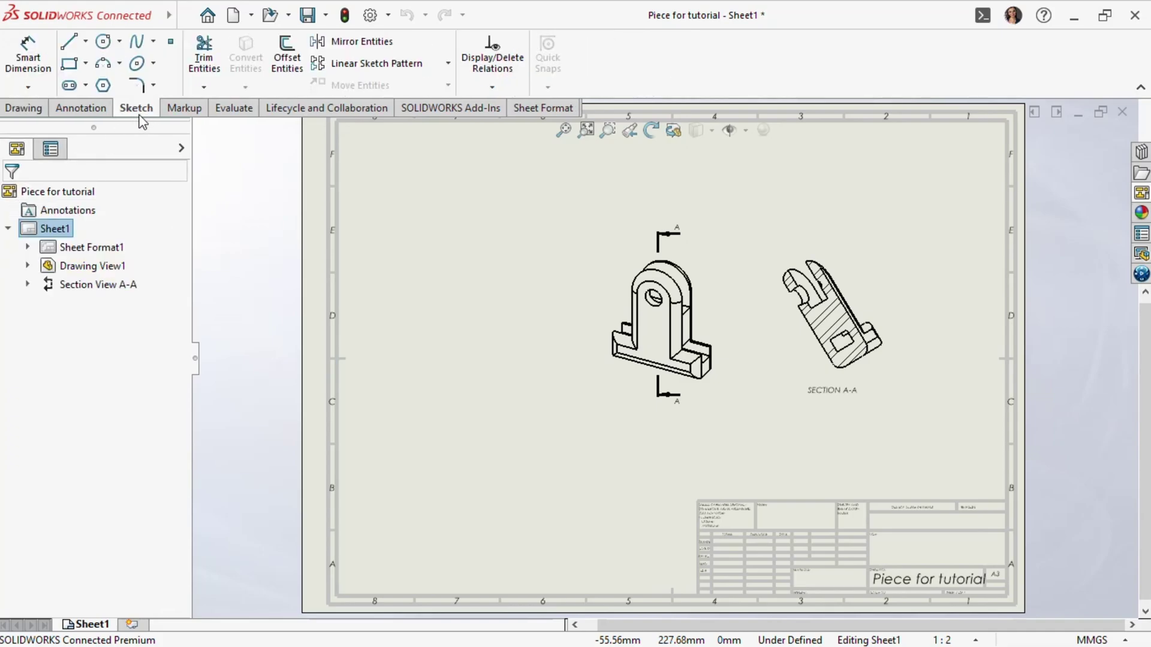
pyautogui.click(137, 42)
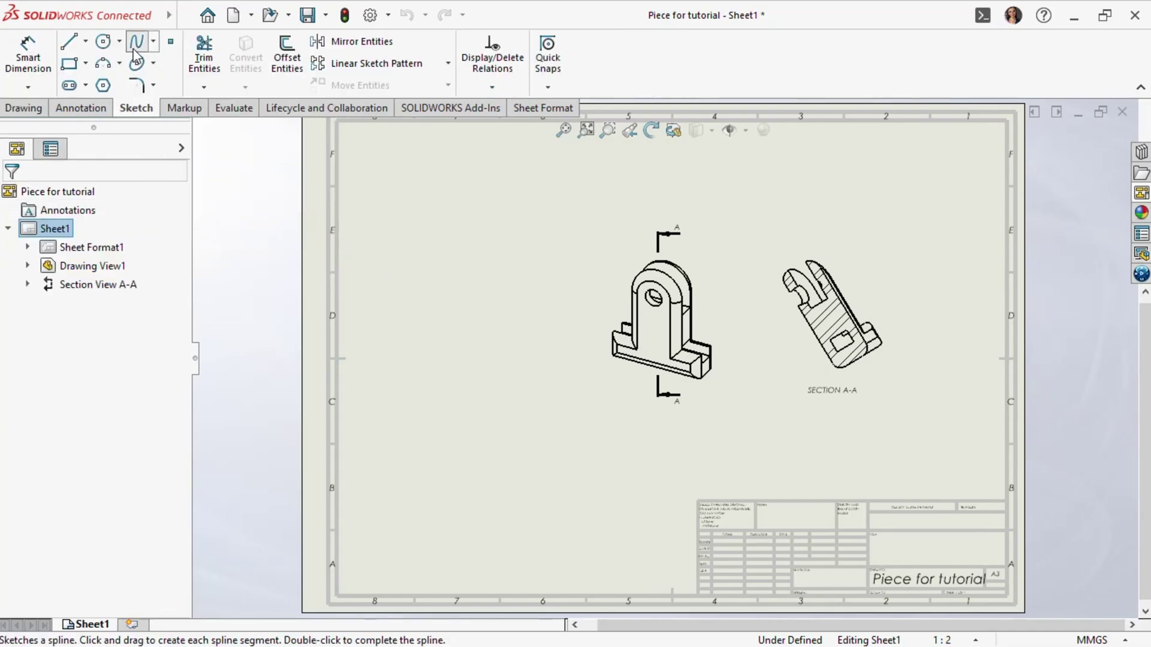
pyautogui.click(690, 257)
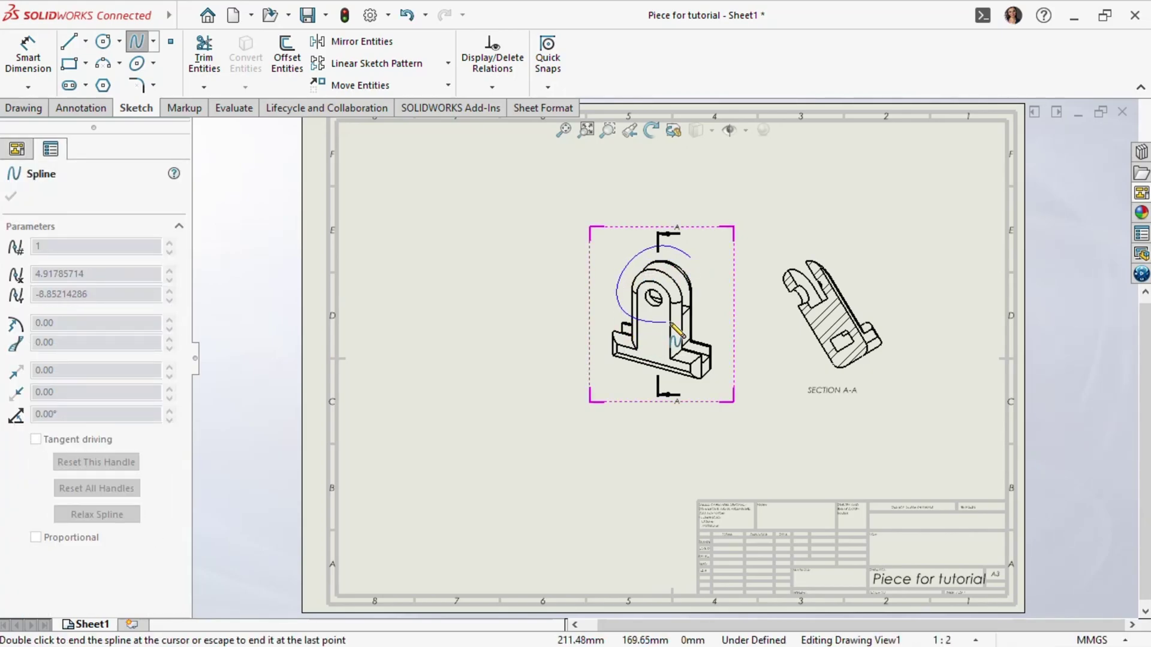
pyautogui.click(690, 323)
pyautogui.click(710, 318)
pyautogui.click(714, 280)
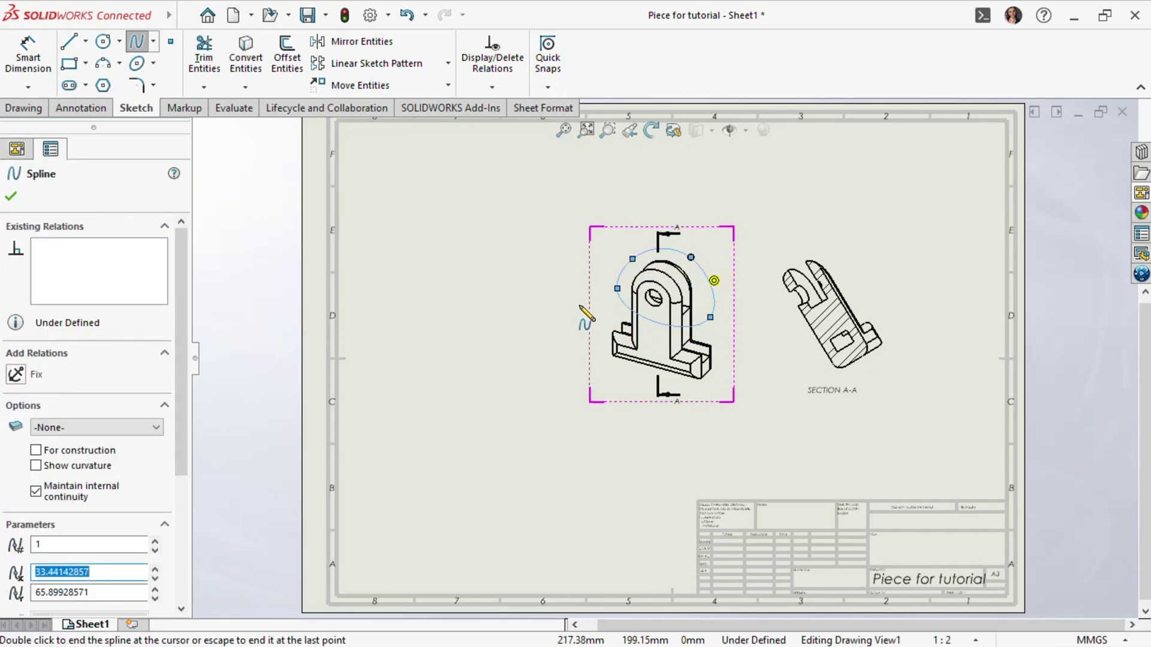
pyautogui.click(16, 199)
pyautogui.click(34, 114)
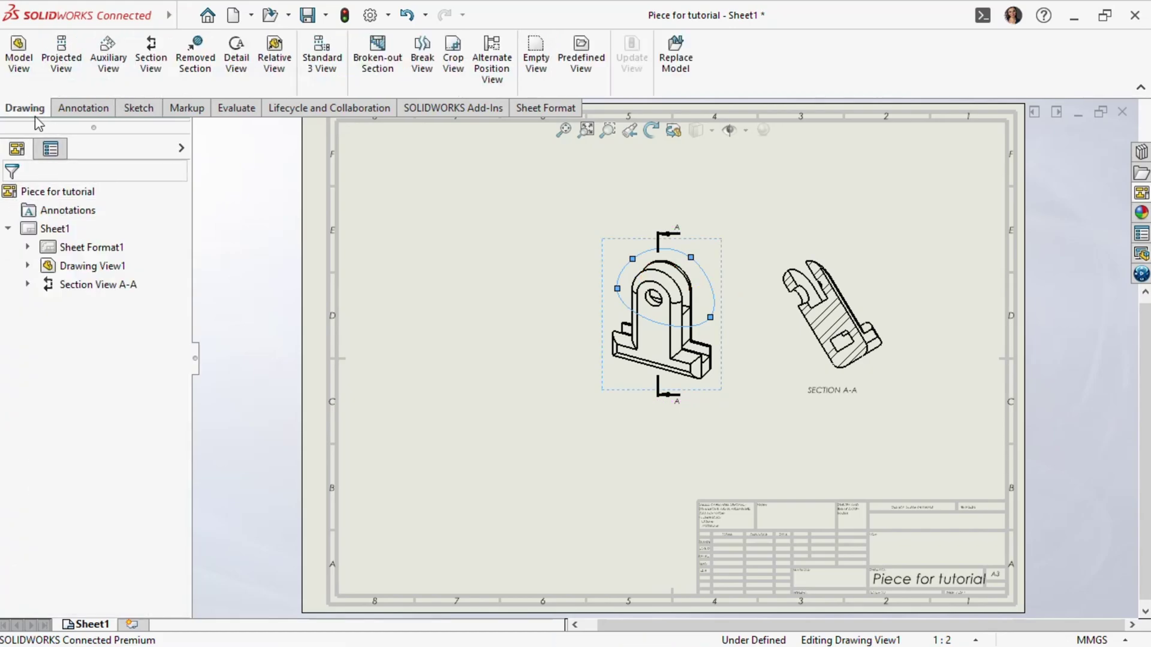
# Step: Crop Drawing View1 to the spline outline
pyautogui.click(452, 57)
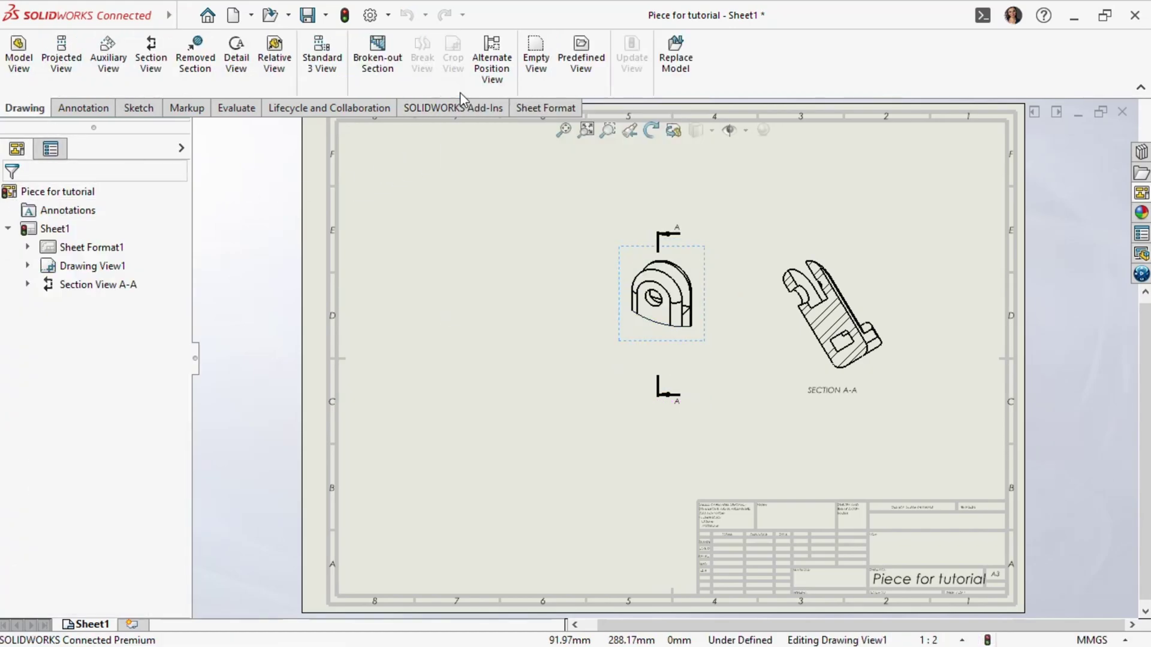
pyautogui.click(645, 348)
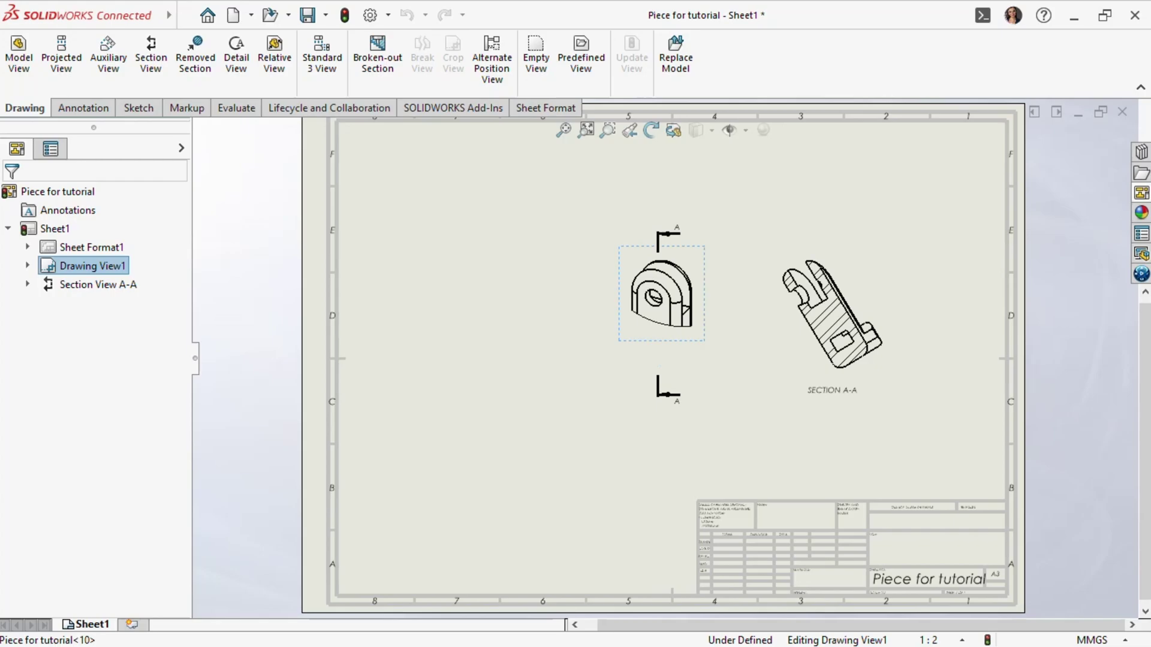
pyautogui.click(611, 249)
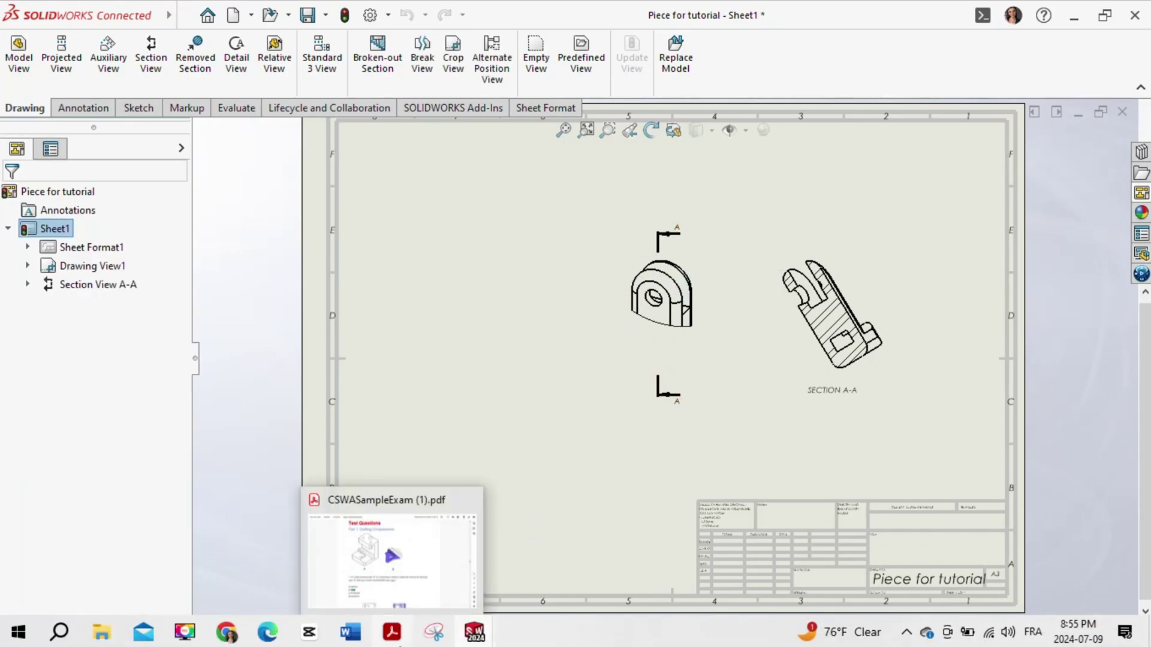
# Step: Highlight answer b) Crop in orange with Surbrillance, then scroll to question 2
pyautogui.click(396, 640)
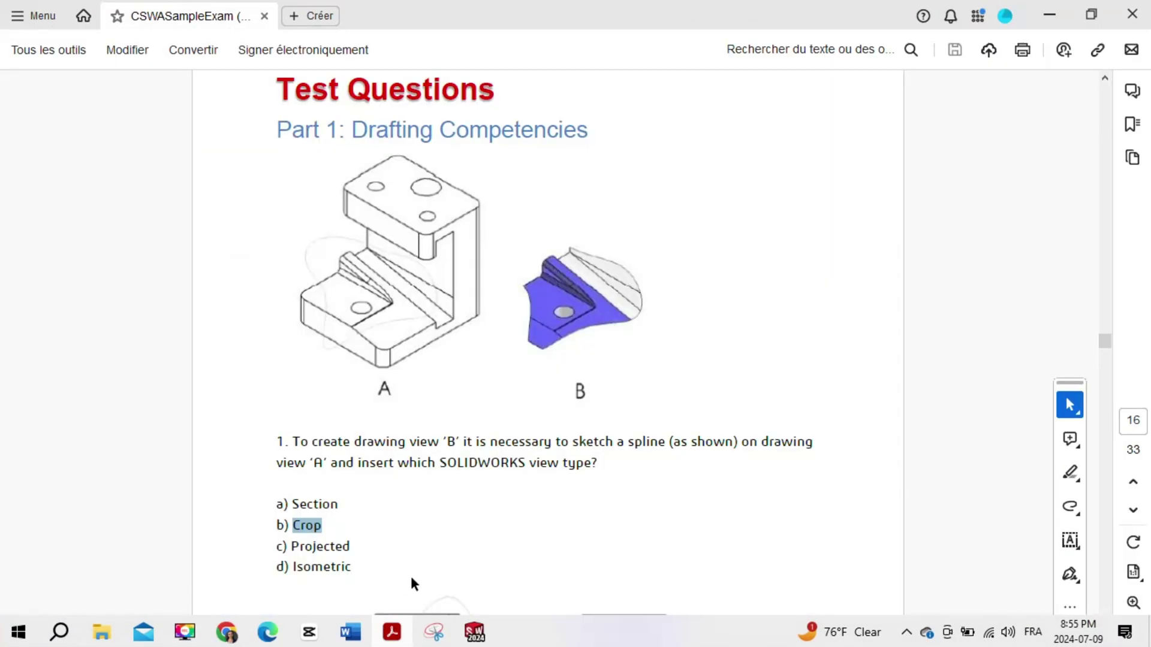
pyautogui.tripleClick(334, 520)
pyautogui.click(1072, 475)
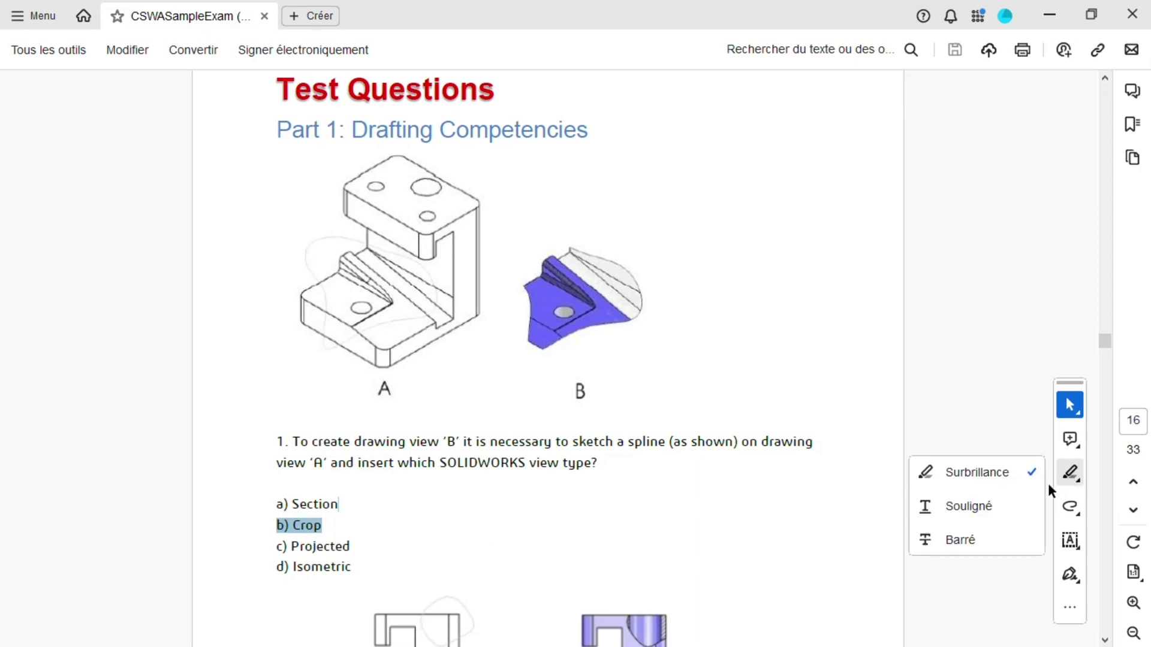
pyautogui.click(373, 527)
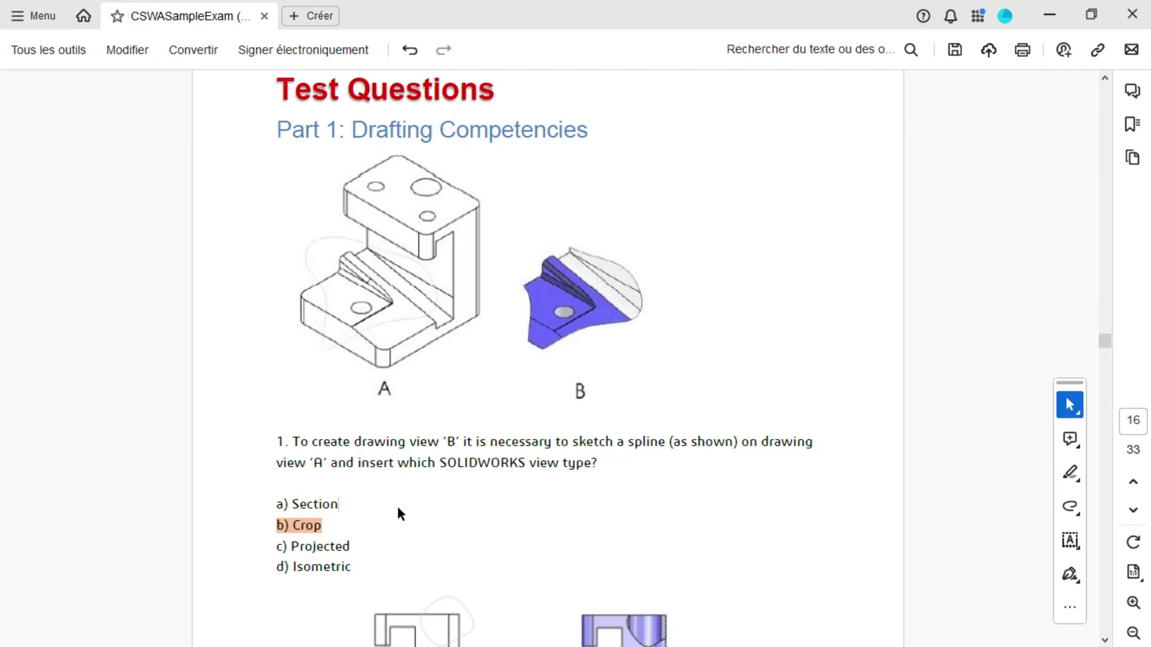
pyautogui.scroll(-8, 398, 509)
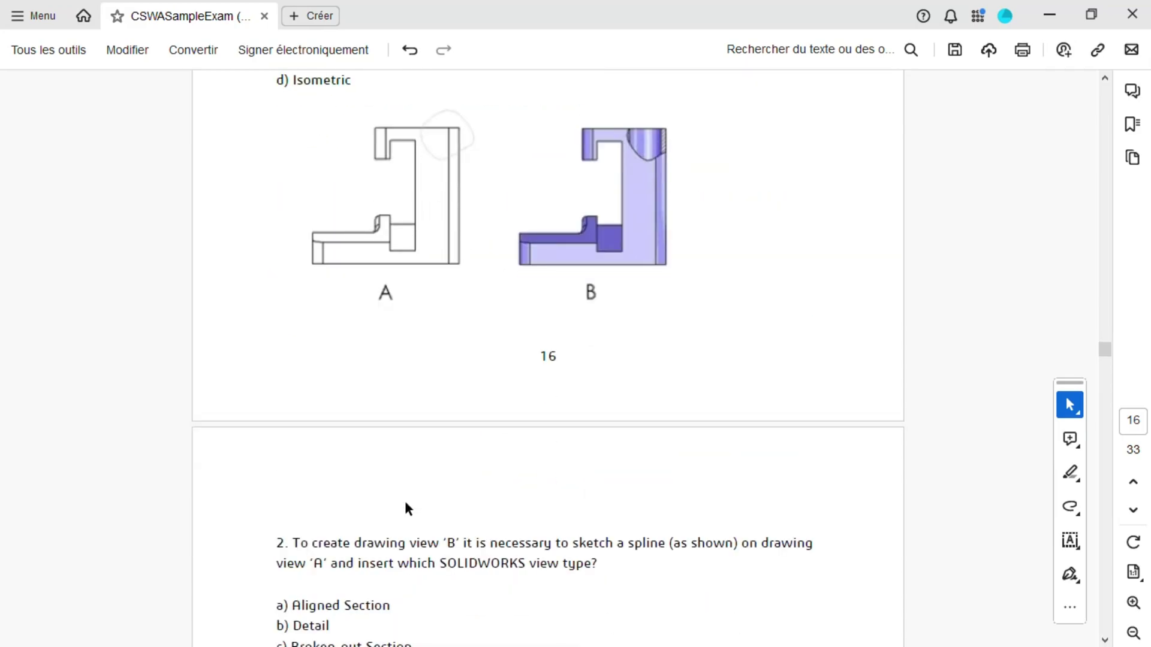
pyautogui.scroll(-1, 405, 503)
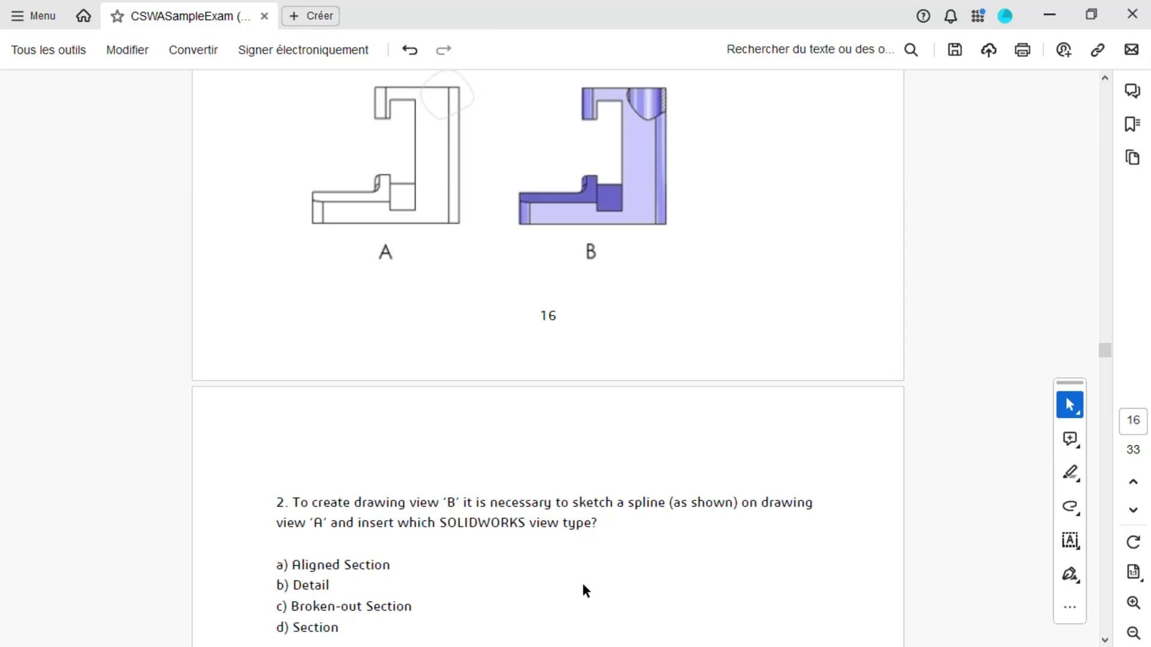
# Step: Create an A3 (ISO) drawing of gear Part1 (5) with its Front view at upper left
pyautogui.click(1049, 14)
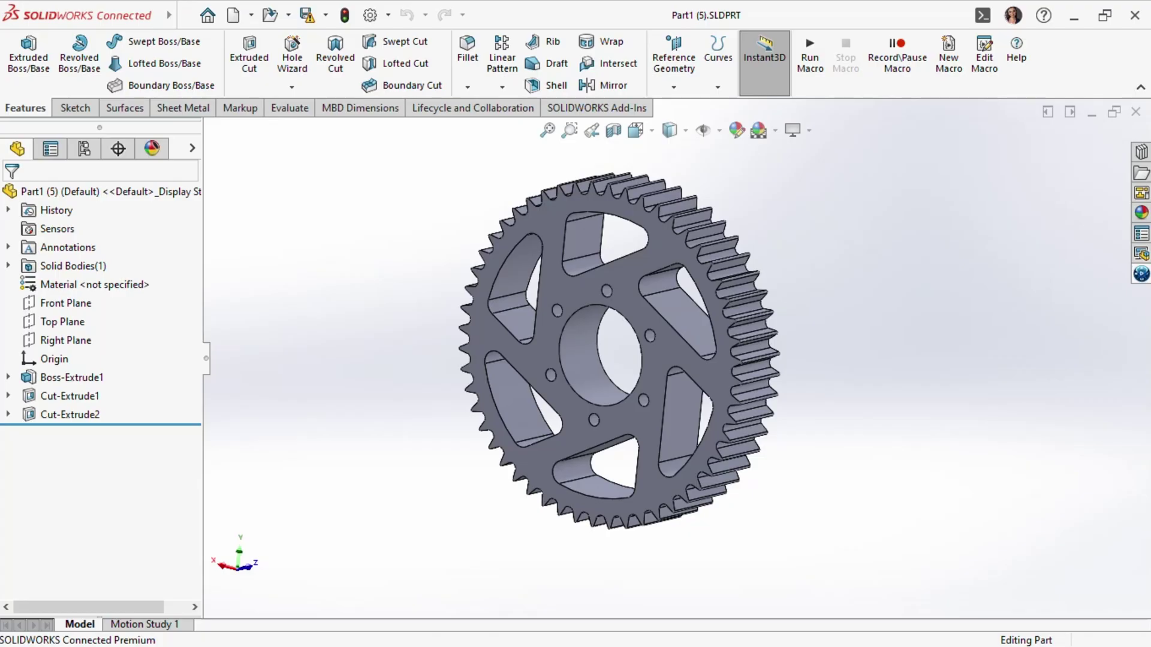
pyautogui.click(251, 14)
pyautogui.click(270, 58)
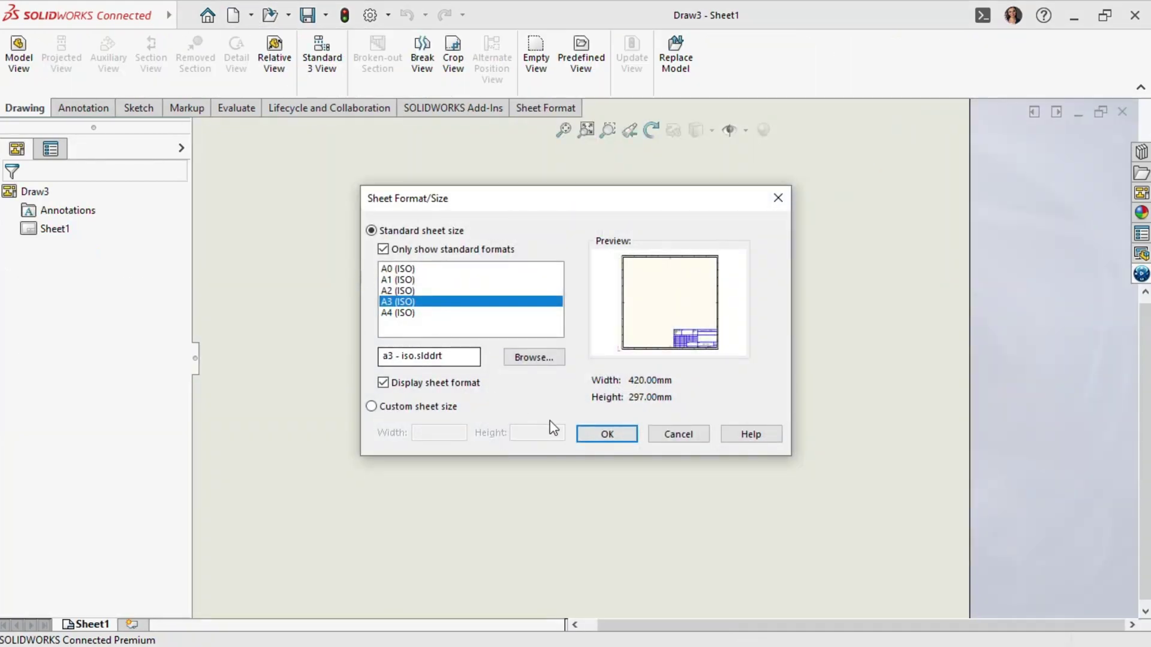
pyautogui.click(605, 432)
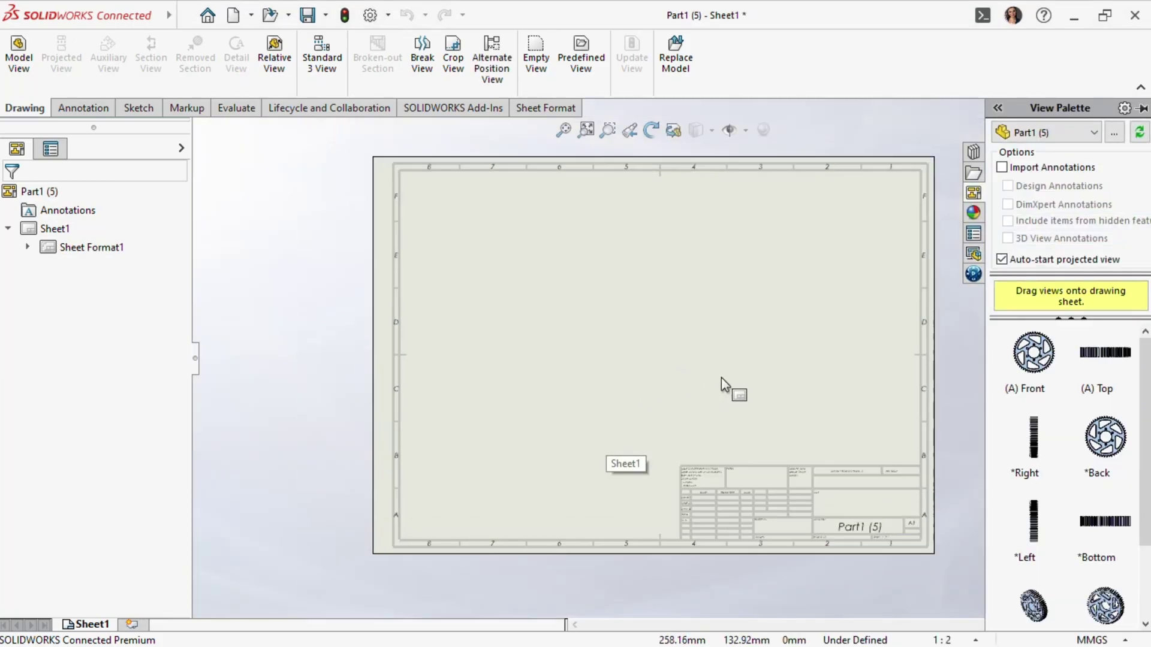
pyautogui.moveTo(1033, 352); pyautogui.dragTo(499, 288)
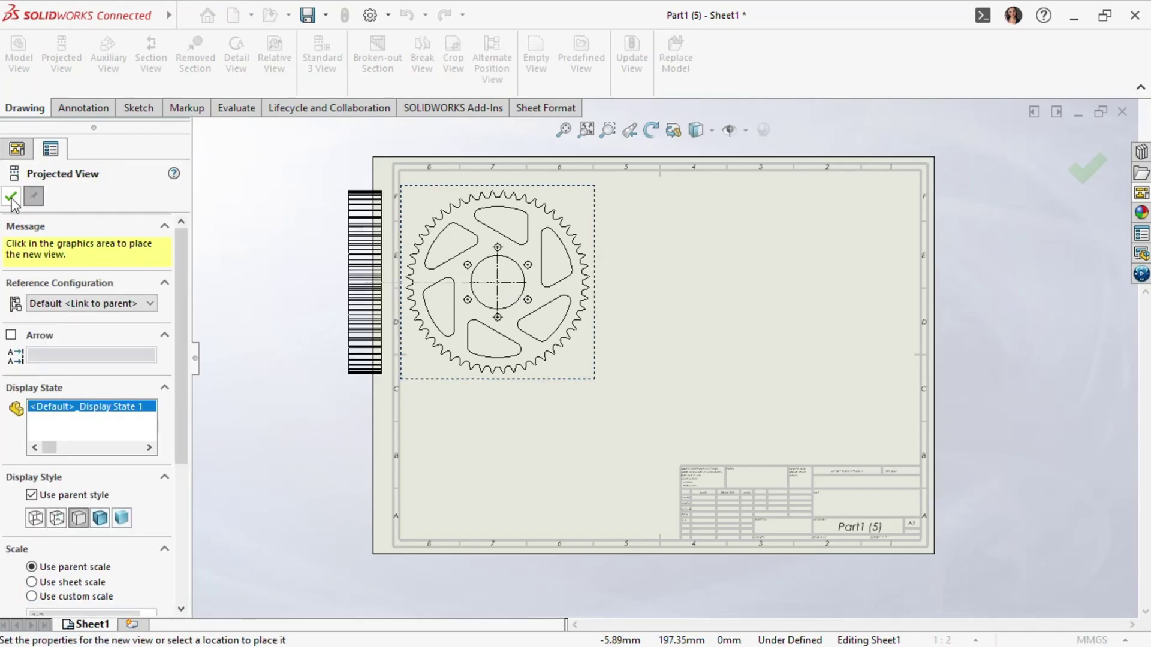
pyautogui.click(11, 196)
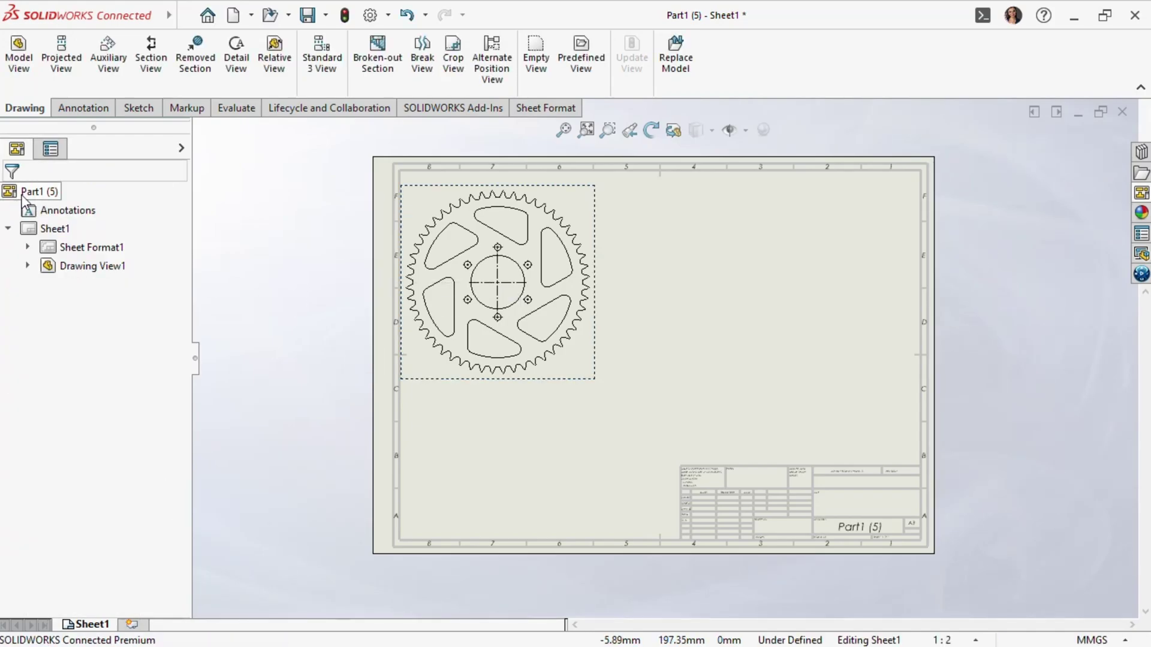
# Step: Create aligned Section View A-A, cut from the gear centre along two radial lines to the rim
pyautogui.click(154, 78)
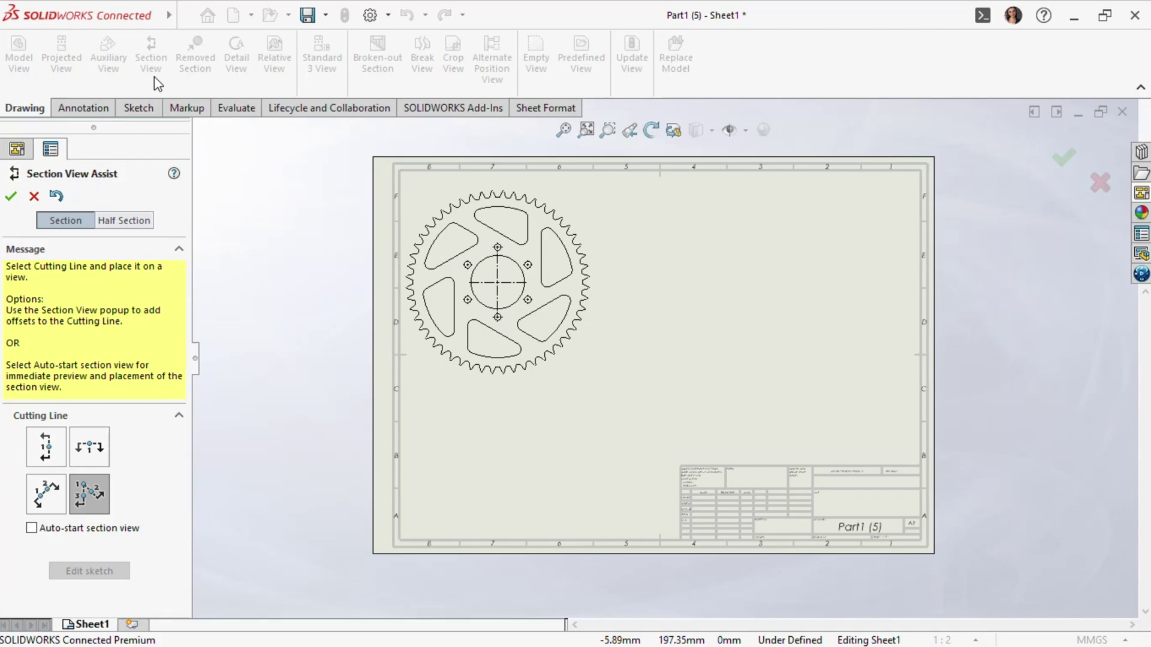
pyautogui.click(94, 508)
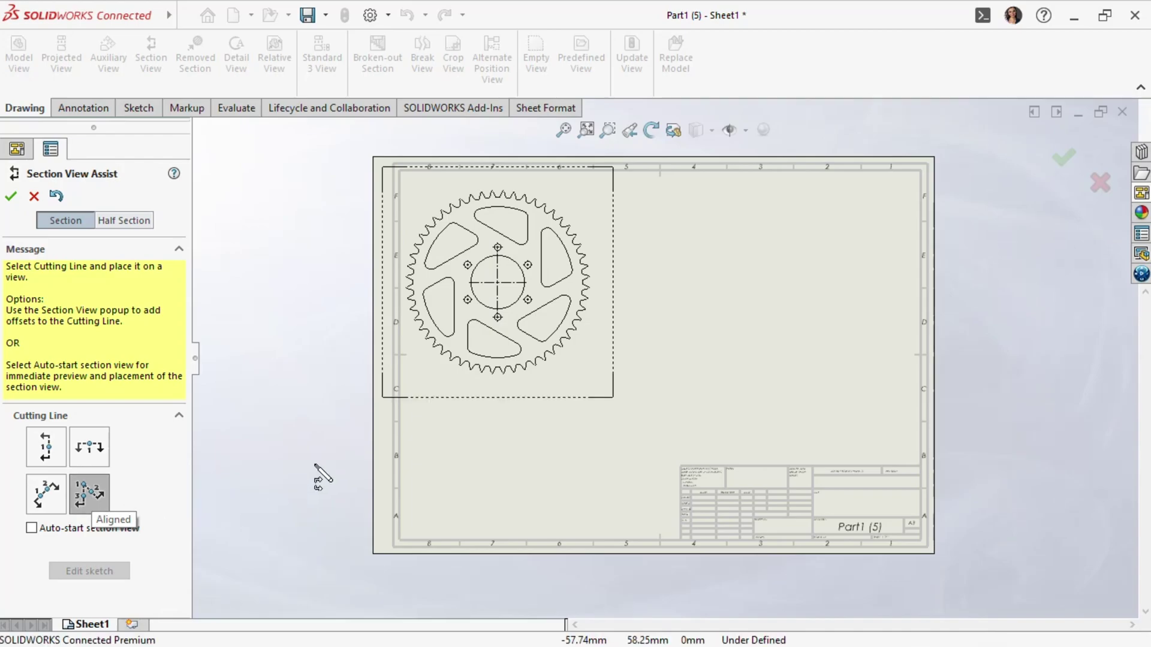
pyautogui.click(498, 282)
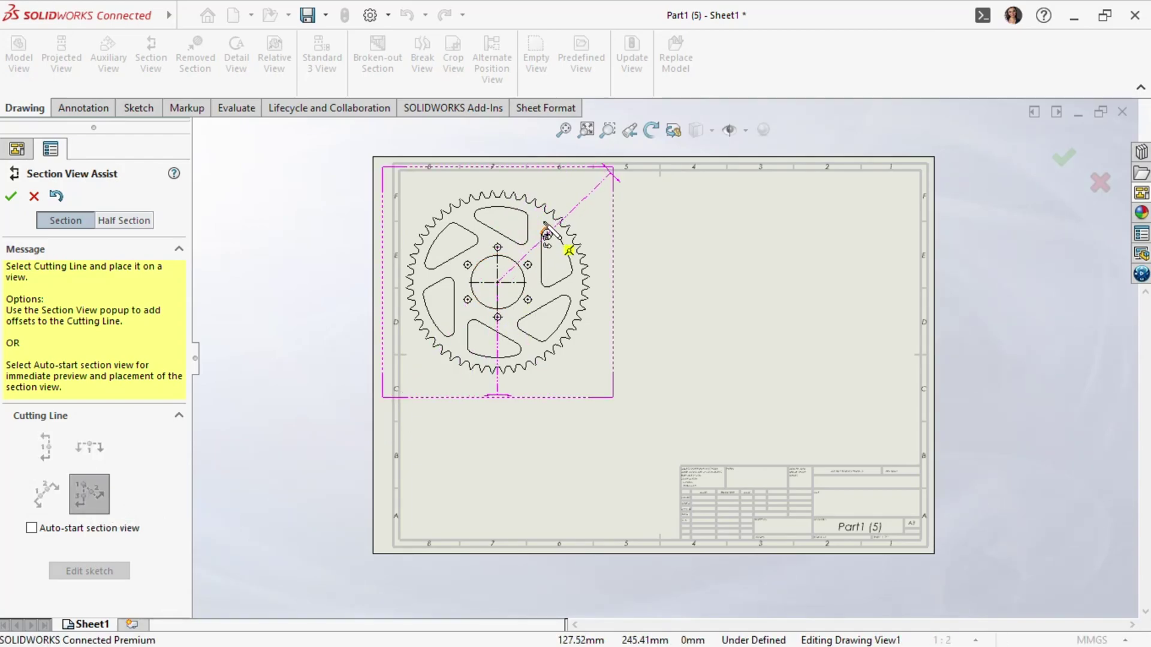
pyautogui.click(547, 211)
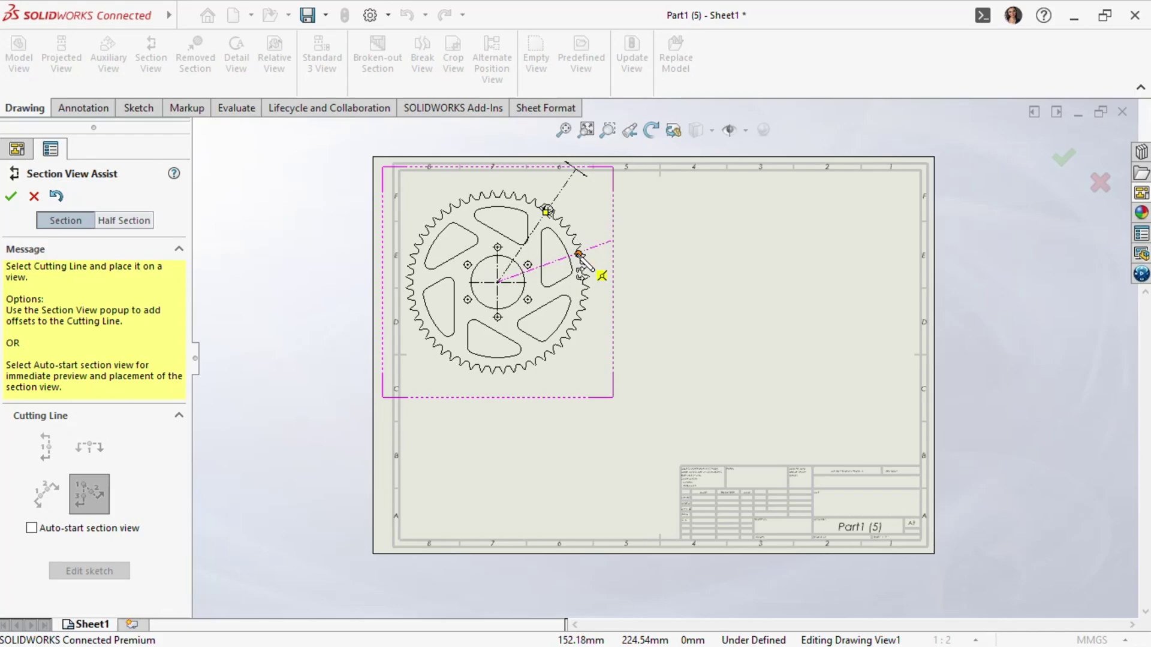
pyautogui.click(580, 254)
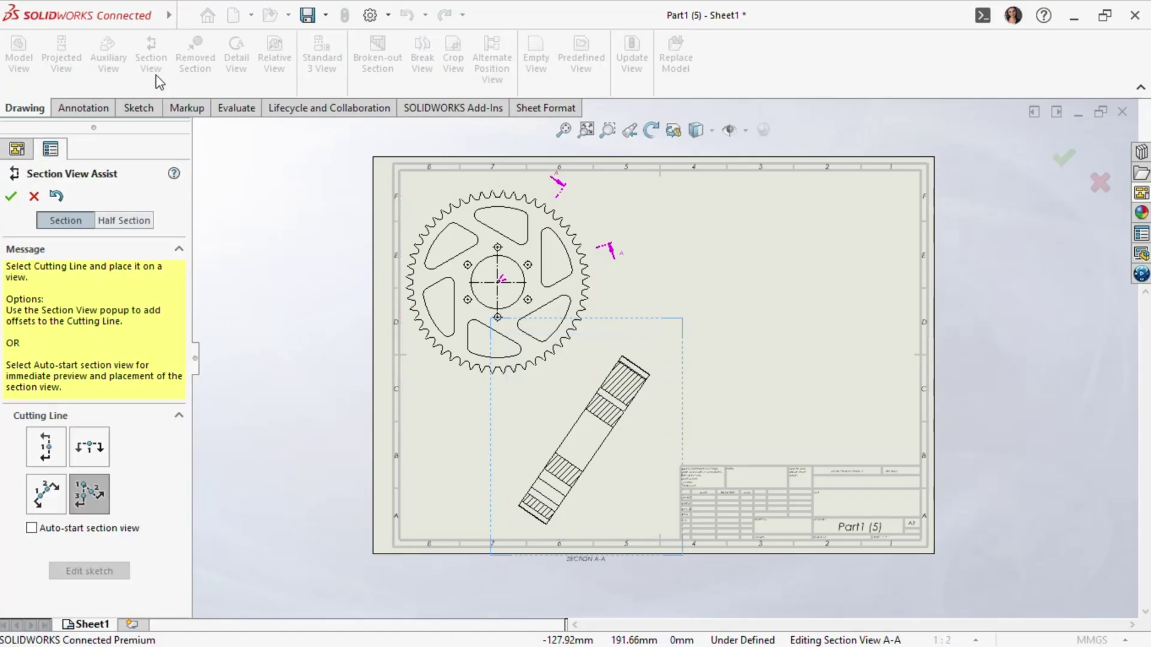
# Step: Place a half Section View B-B, cut at the gear centre, right of the front view
pyautogui.click(146, 225)
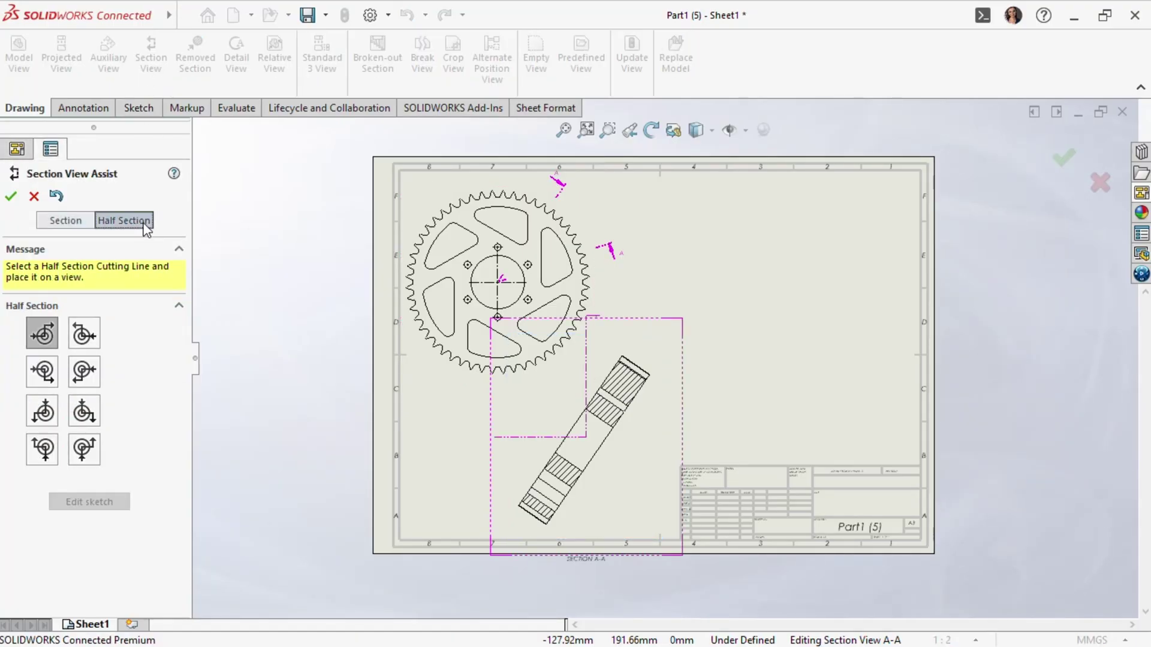
pyautogui.click(51, 342)
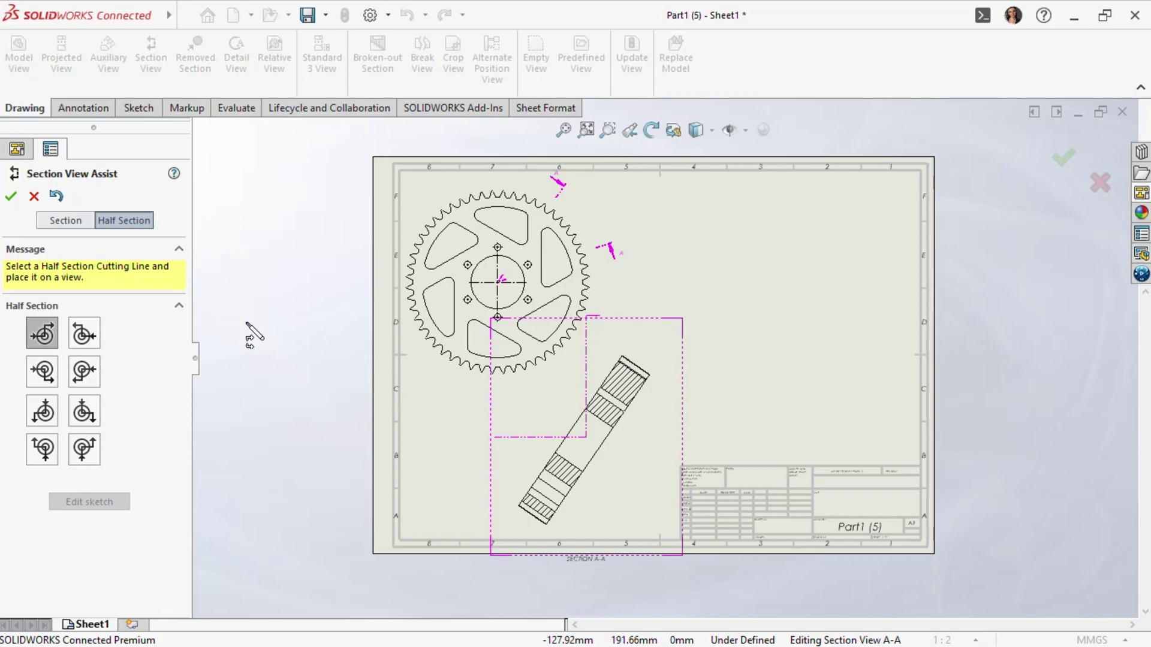
pyautogui.click(497, 281)
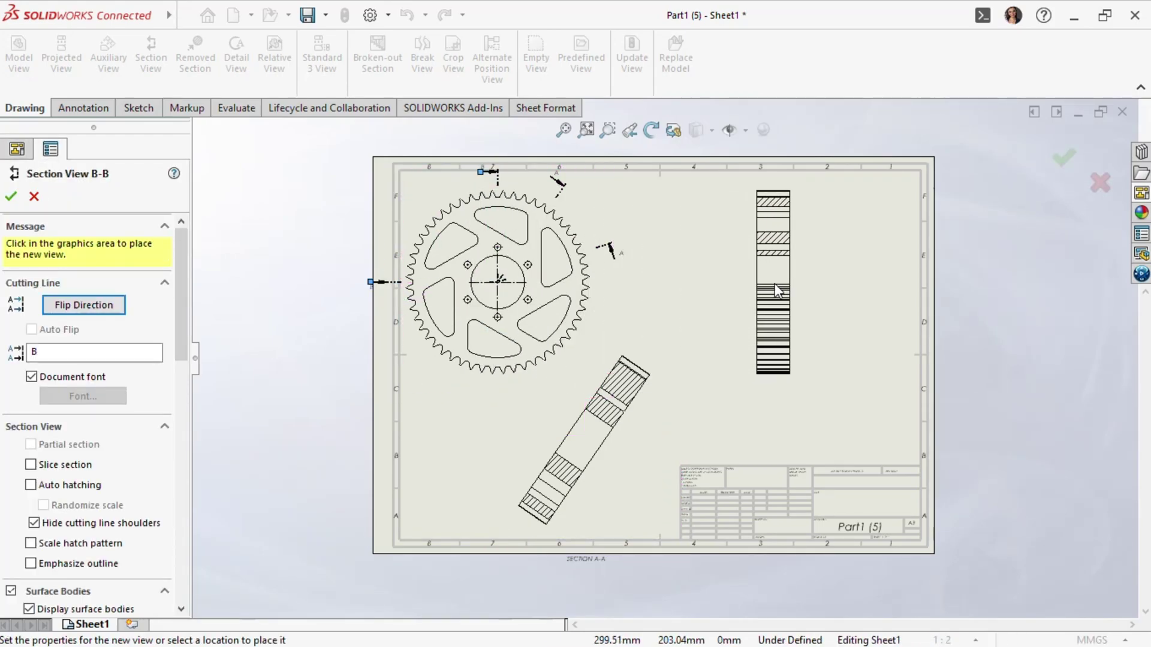
pyautogui.click(782, 293)
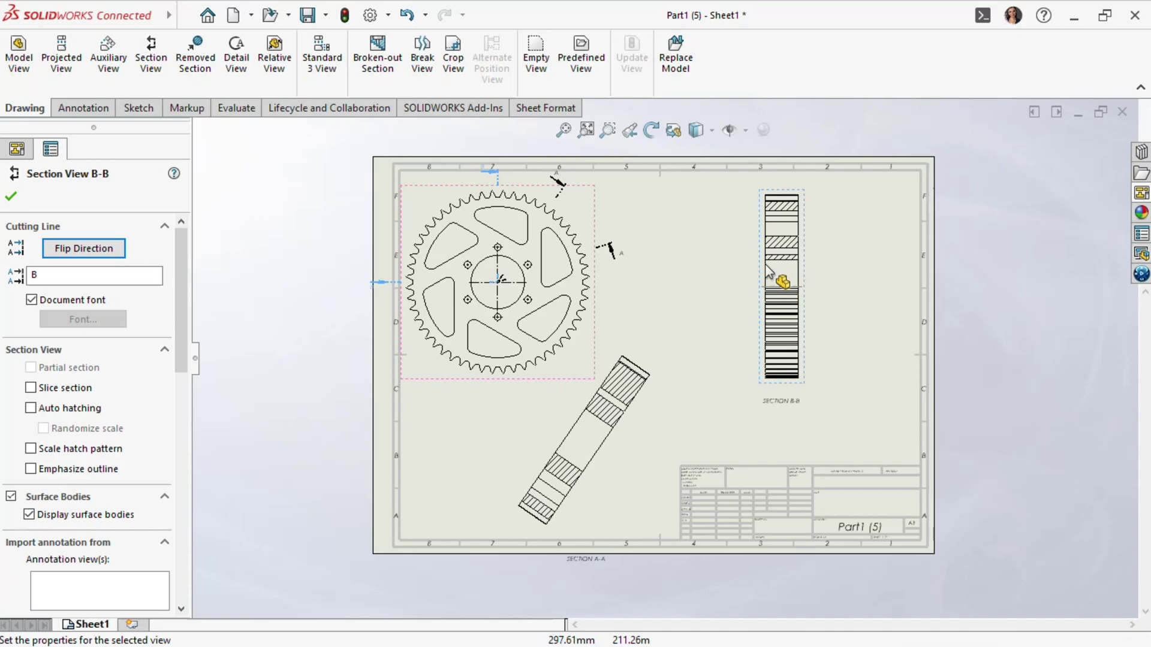
# Step: Rotate Section View B-B to an angled 3D orientation and return to the exam PDF
pyautogui.click(673, 130)
pyautogui.moveTo(779, 251)
pyautogui.mouseDown()
pyautogui.moveTo(689, 200)
pyautogui.moveTo(642, 120)
pyautogui.moveTo(810, 108)
pyautogui.moveTo(881, 244)
pyautogui.moveTo(801, 318)
pyautogui.moveTo(822, 252)
pyautogui.moveTo(835, 250)
pyautogui.mouseUp()
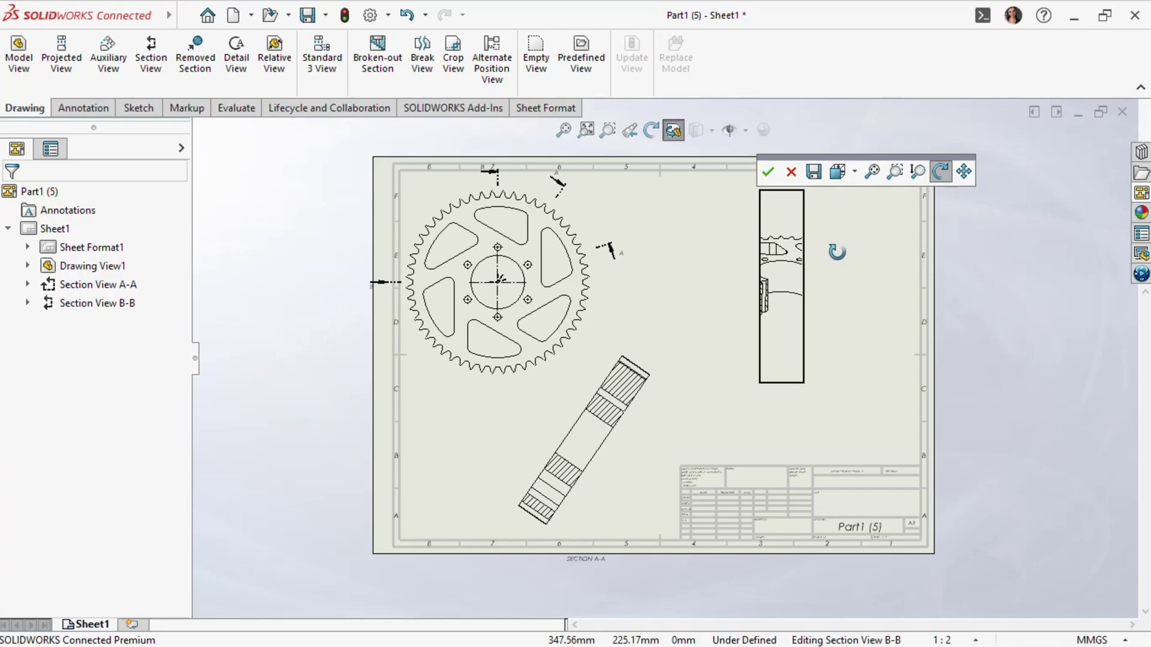
pyautogui.click(769, 173)
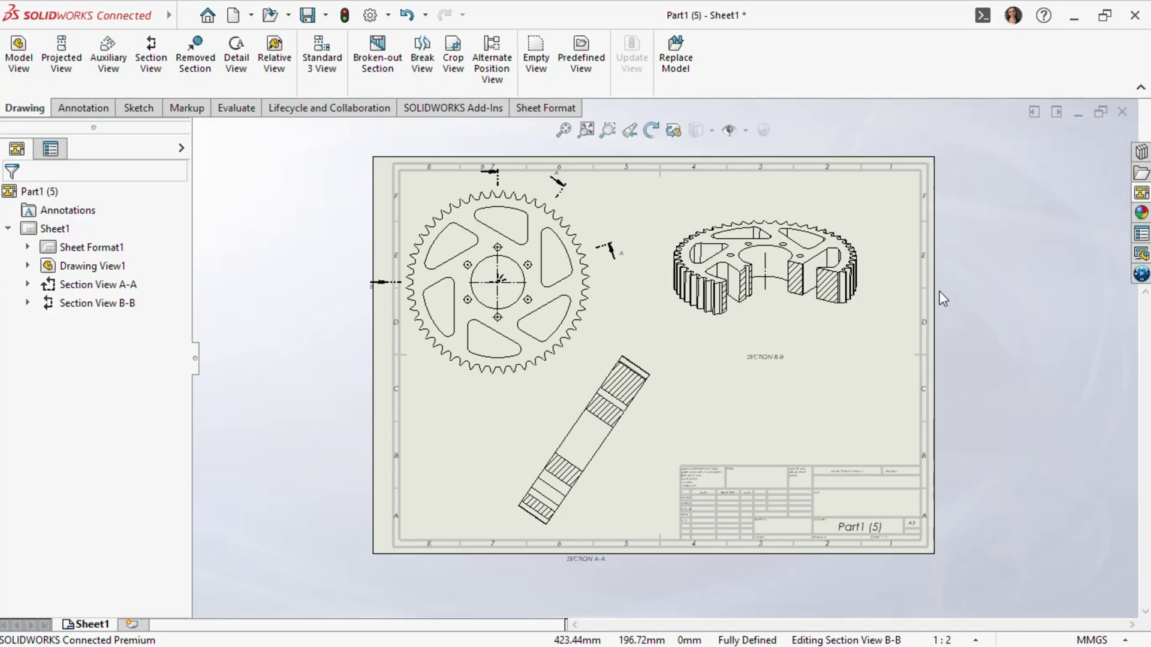
pyautogui.click(1073, 15)
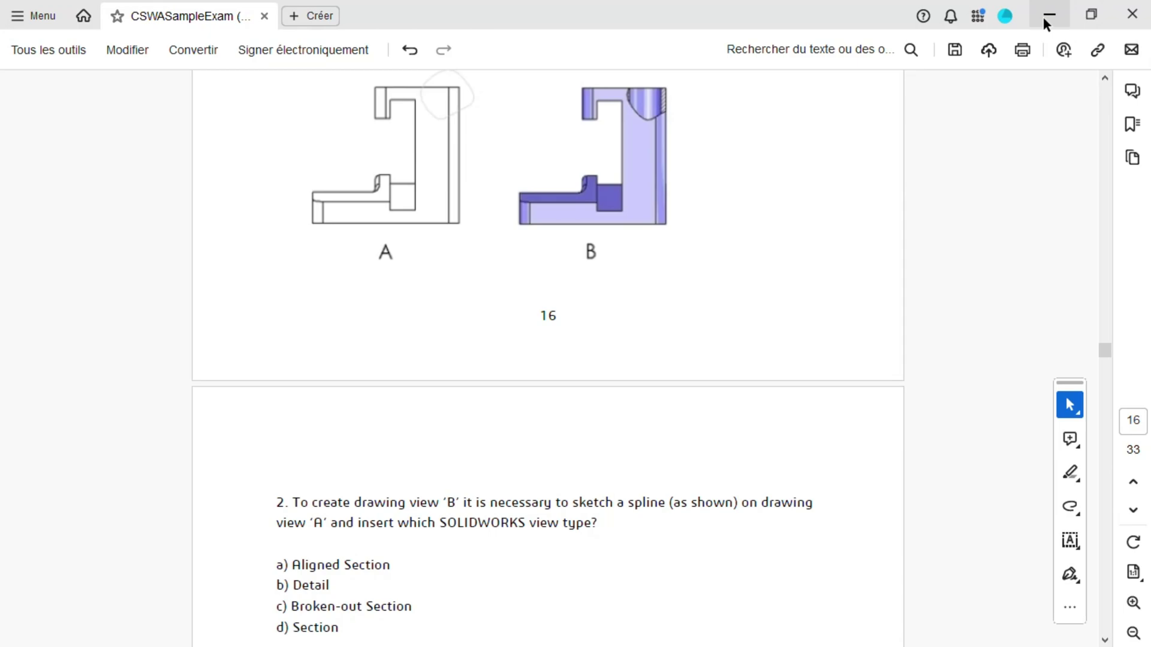
# Step: Add Sheet2 to the drawing and place an isometric view of the gear on it
pyautogui.click(1043, 17)
pyautogui.click(54, 228)
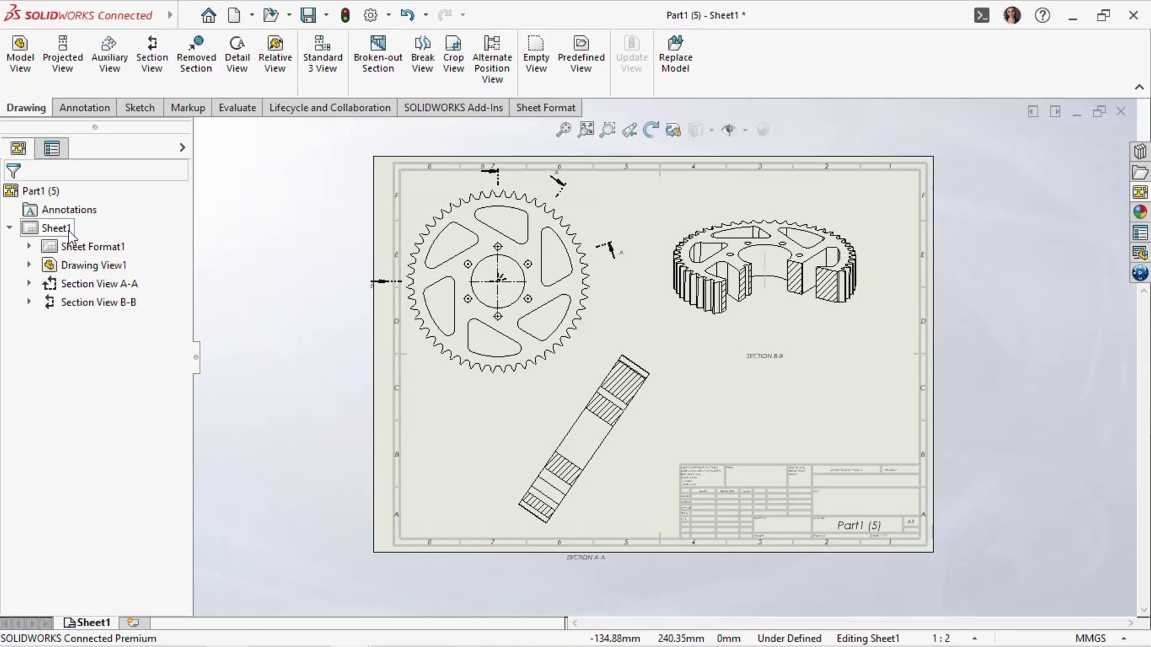
pyautogui.rightClick(54, 228)
pyautogui.click(178, 315)
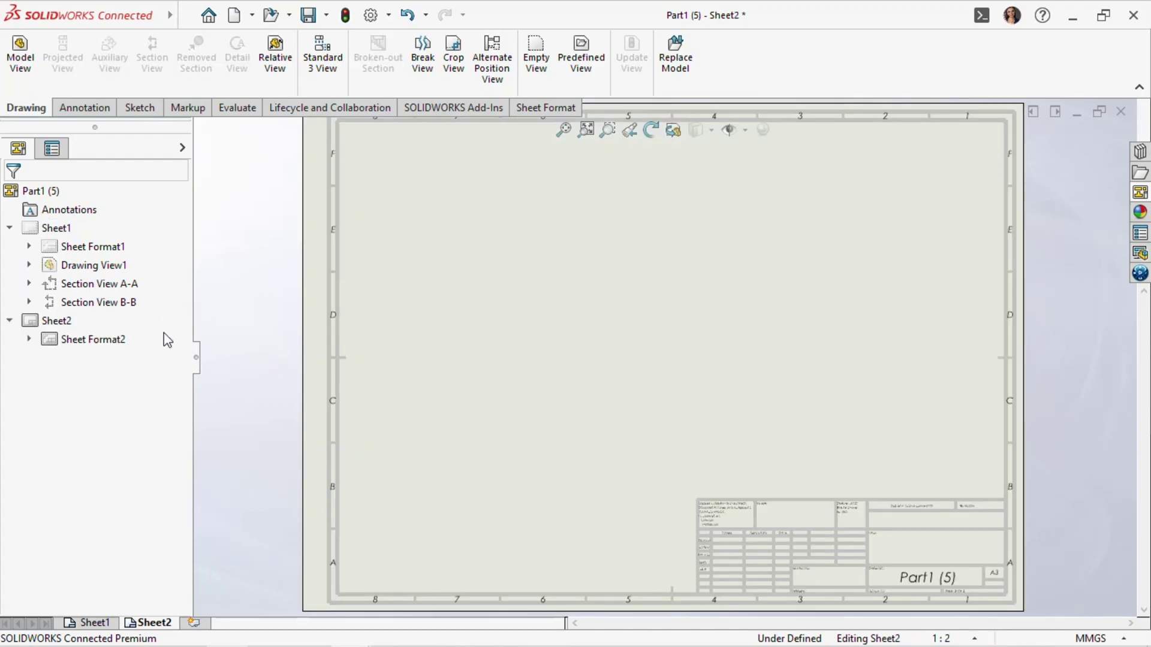
pyautogui.doubleClick(90, 330)
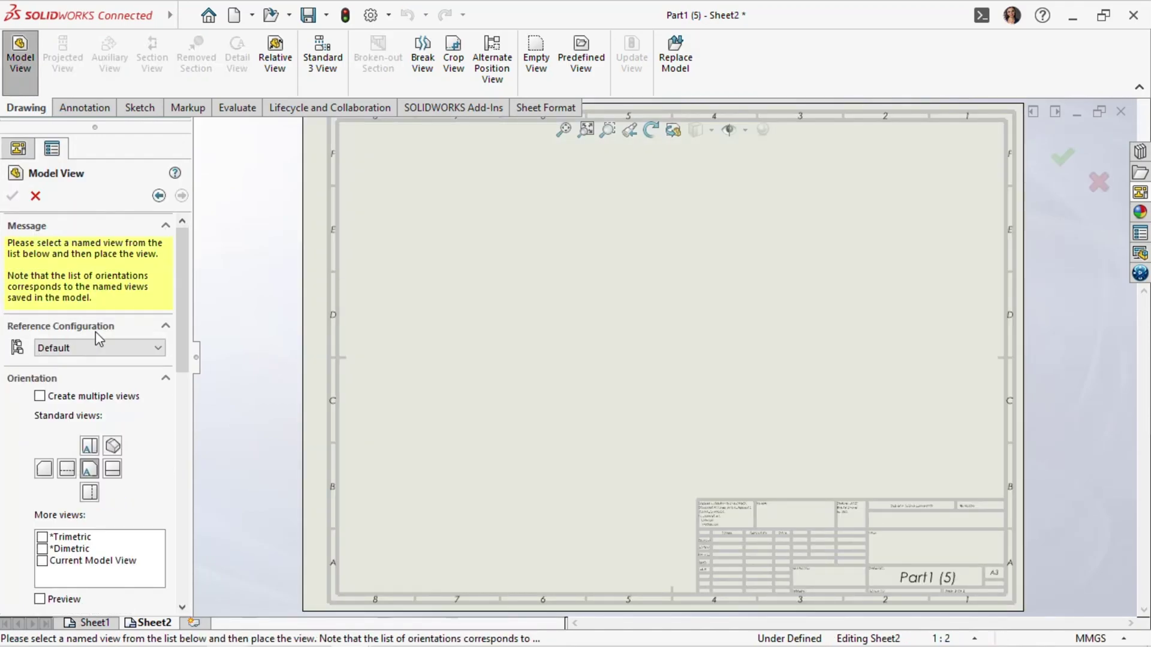
pyautogui.click(113, 449)
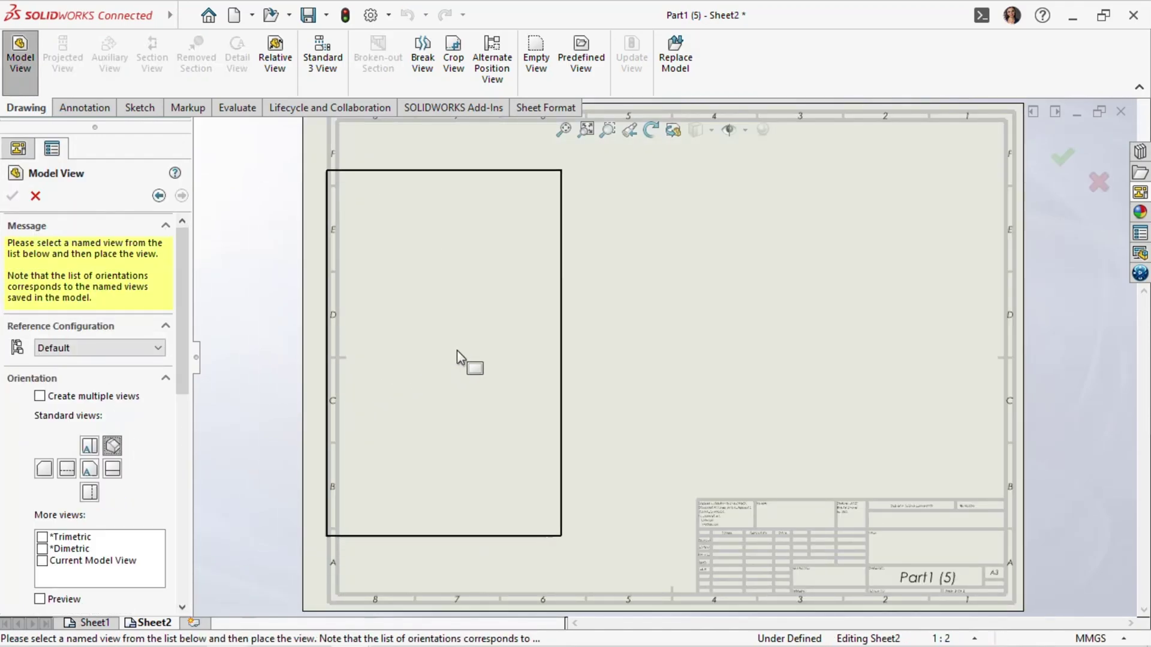
pyautogui.click(479, 326)
# Step: Circle the gear teeth and place Detail View C at 1:1 right of the gear
pyautogui.click(238, 57)
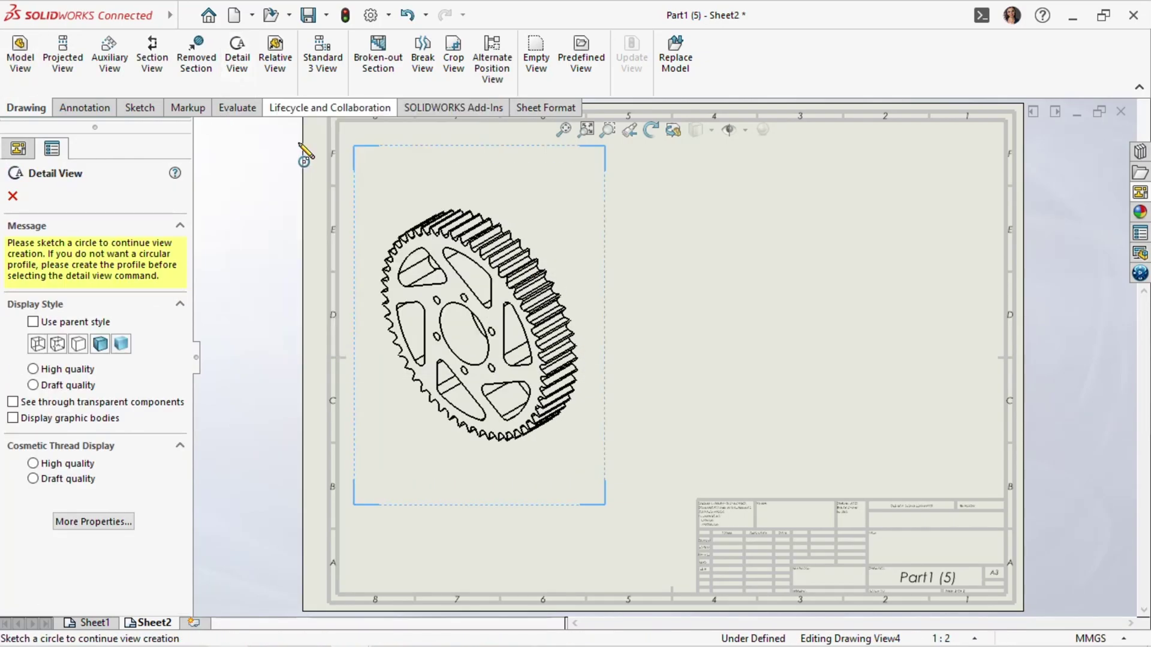
pyautogui.click(412, 307)
pyautogui.click(412, 308)
pyautogui.click(934, 325)
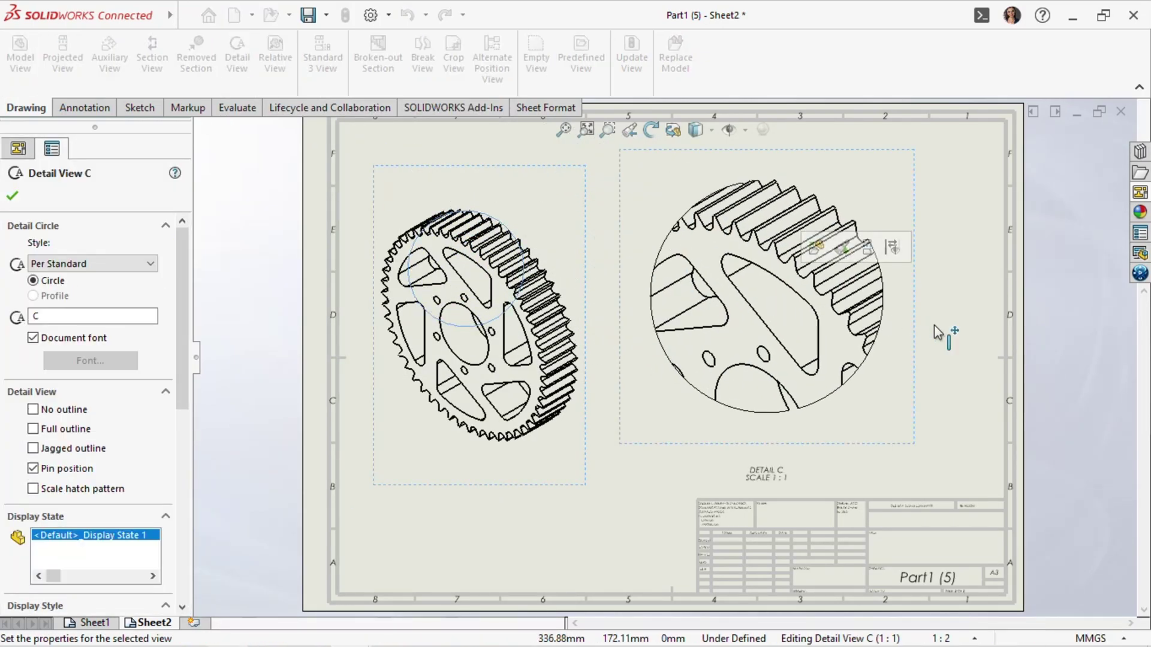
pyautogui.click(947, 334)
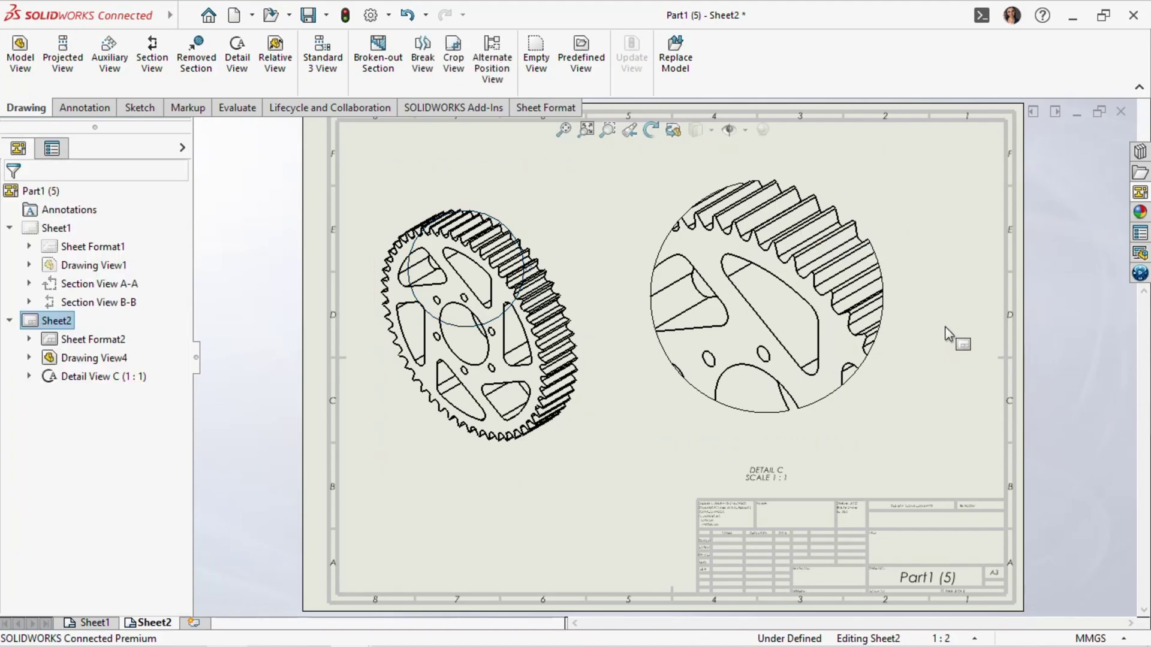
# Step: Check the exam PDF, then bring up the Sheet2 options to add another sheet
pyautogui.hotkey('alt', 'Tab')
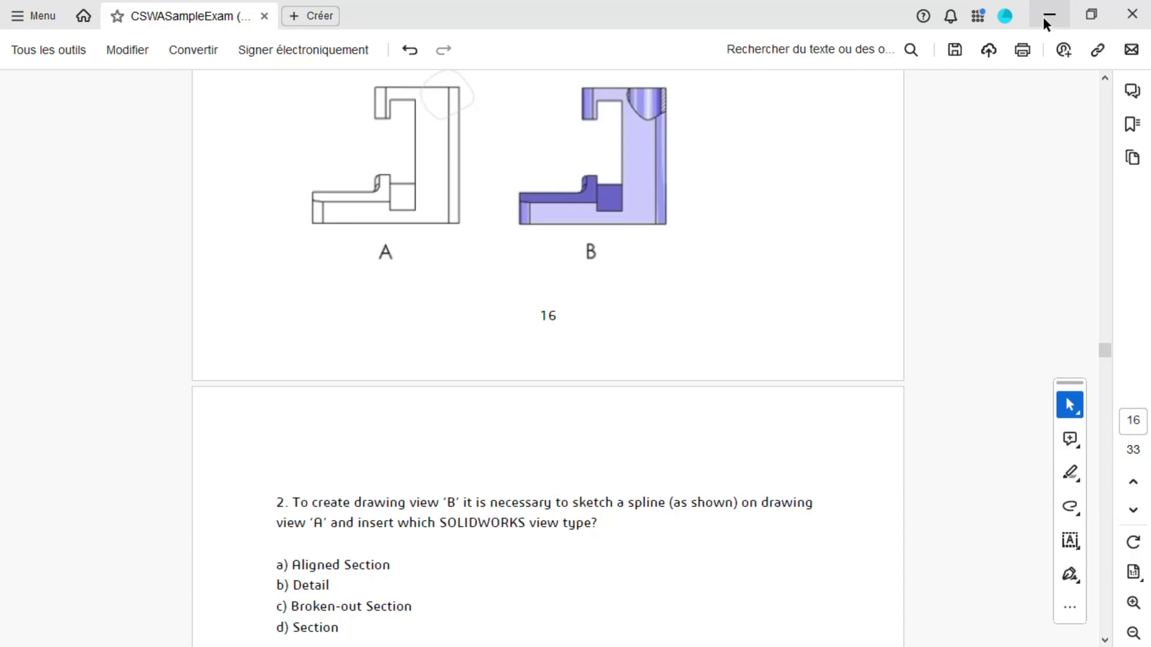
pyautogui.click(1043, 15)
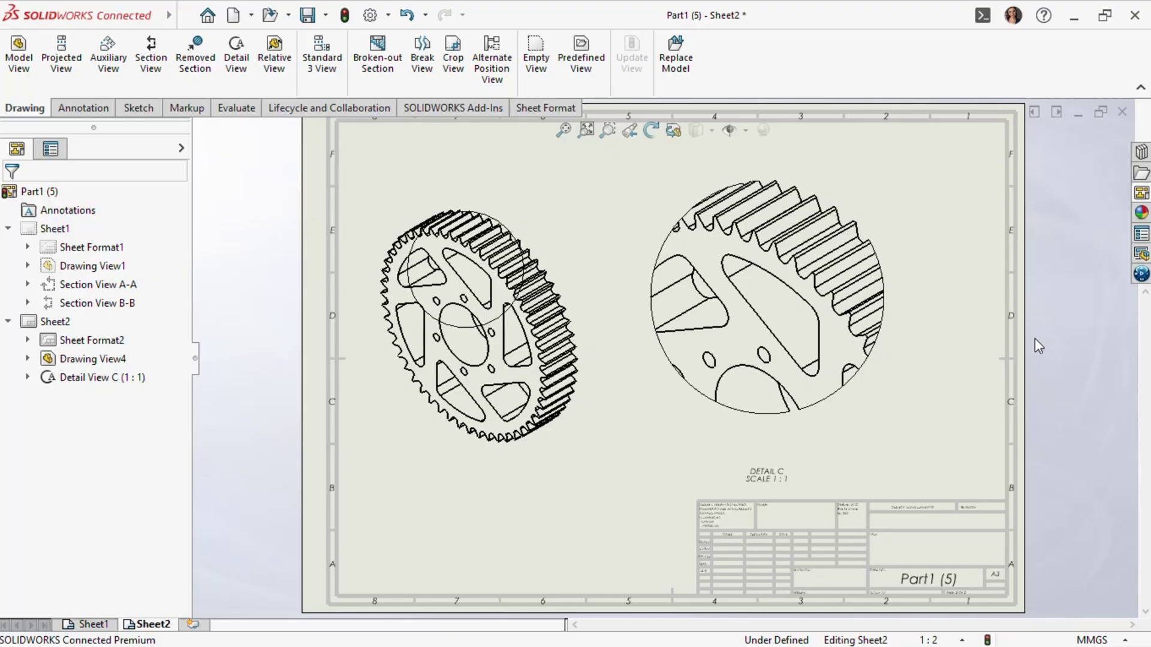
pyautogui.rightClick(63, 325)
# Step: Add Sheet3 and place an isometric Model View of the gear on it
pyautogui.click(120, 416)
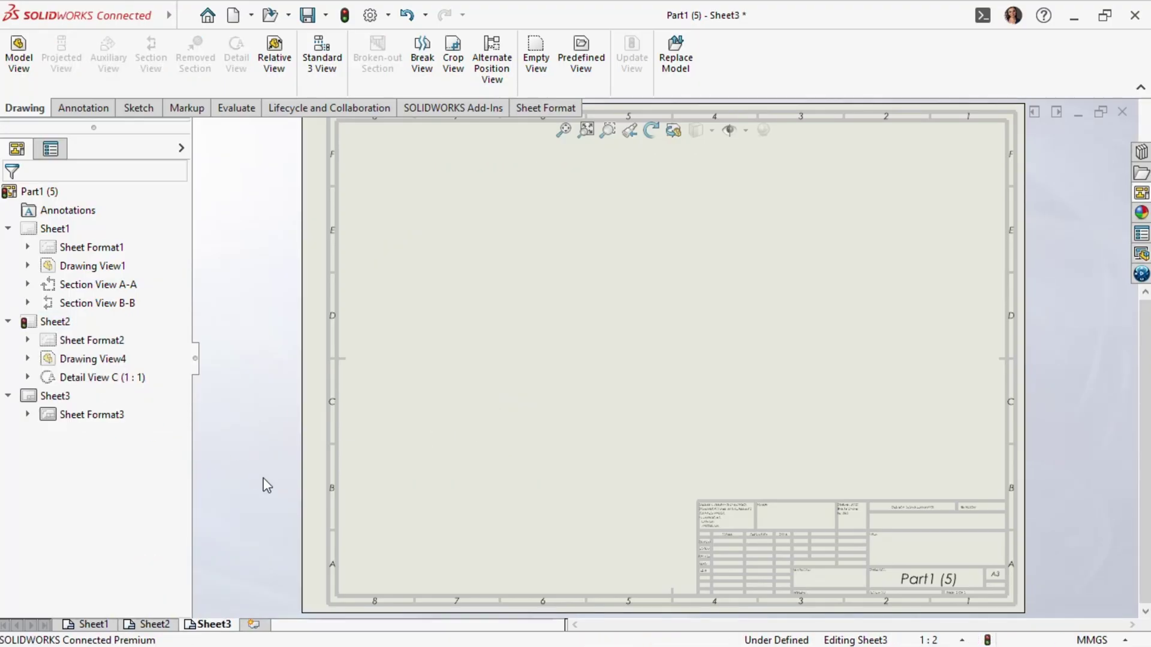
pyautogui.click(19, 62)
pyautogui.doubleClick(88, 308)
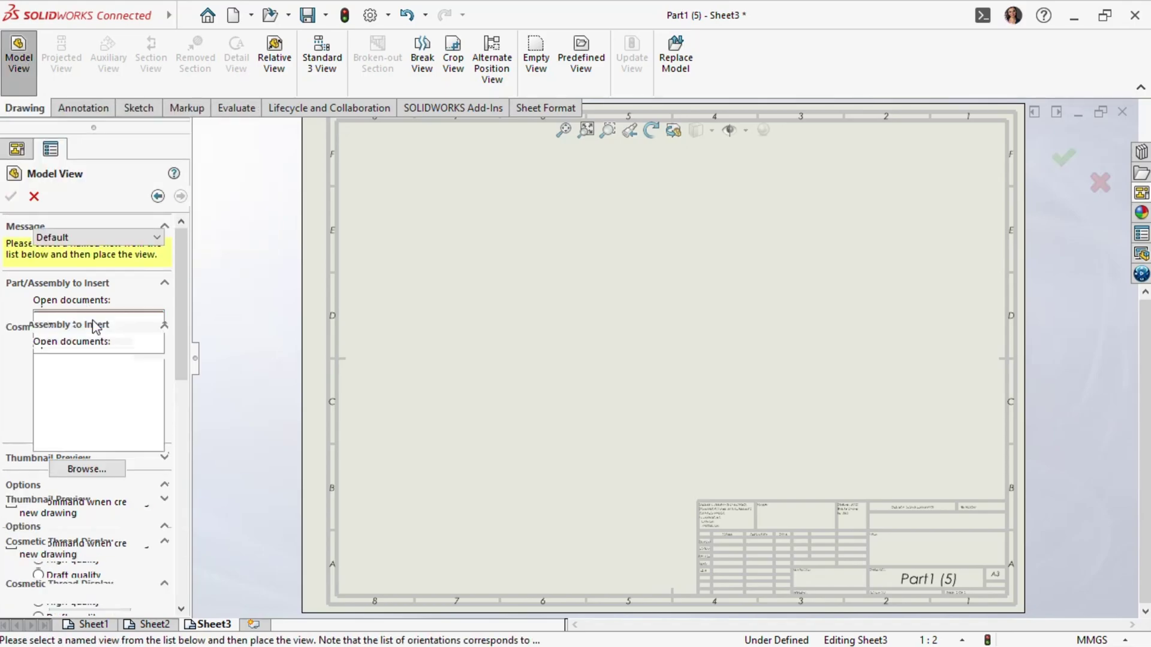
pyautogui.click(111, 447)
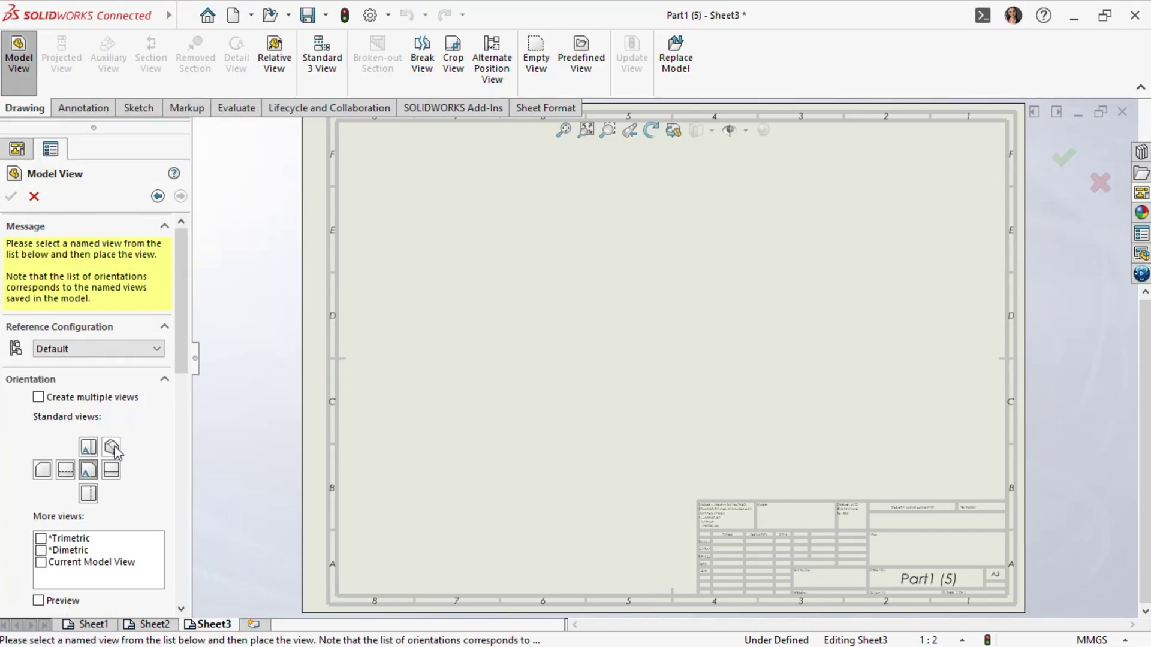
pyautogui.click(479, 328)
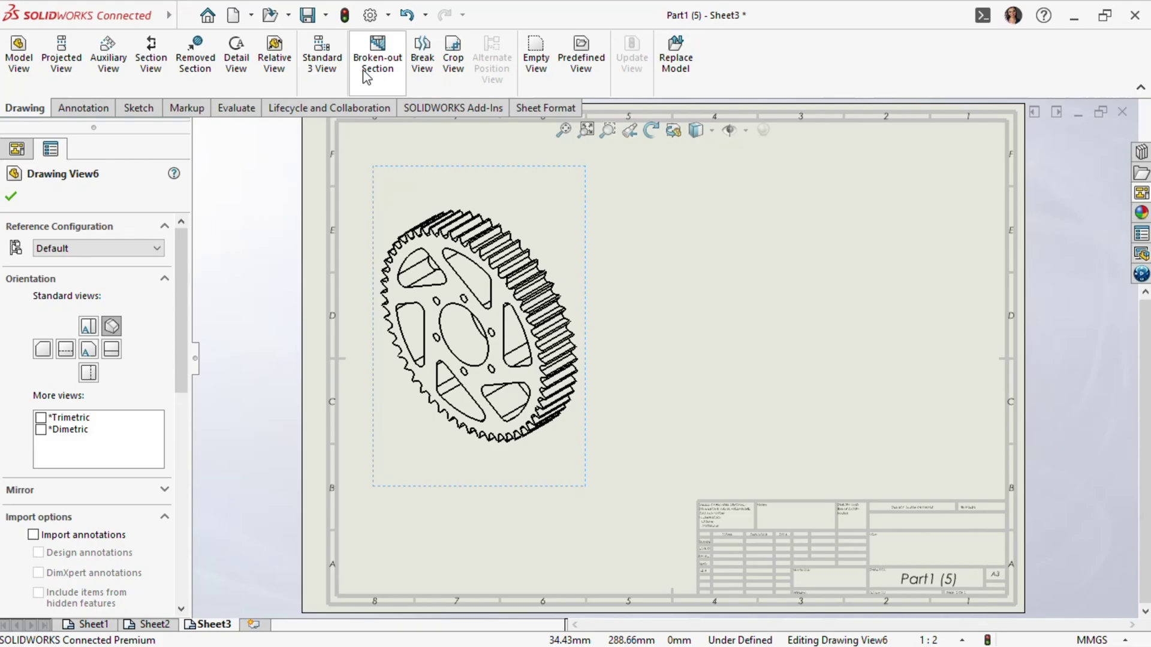
# Step: Cut a broken-out section with a closed spline on the gear, down to the hub edge
pyautogui.click(366, 78)
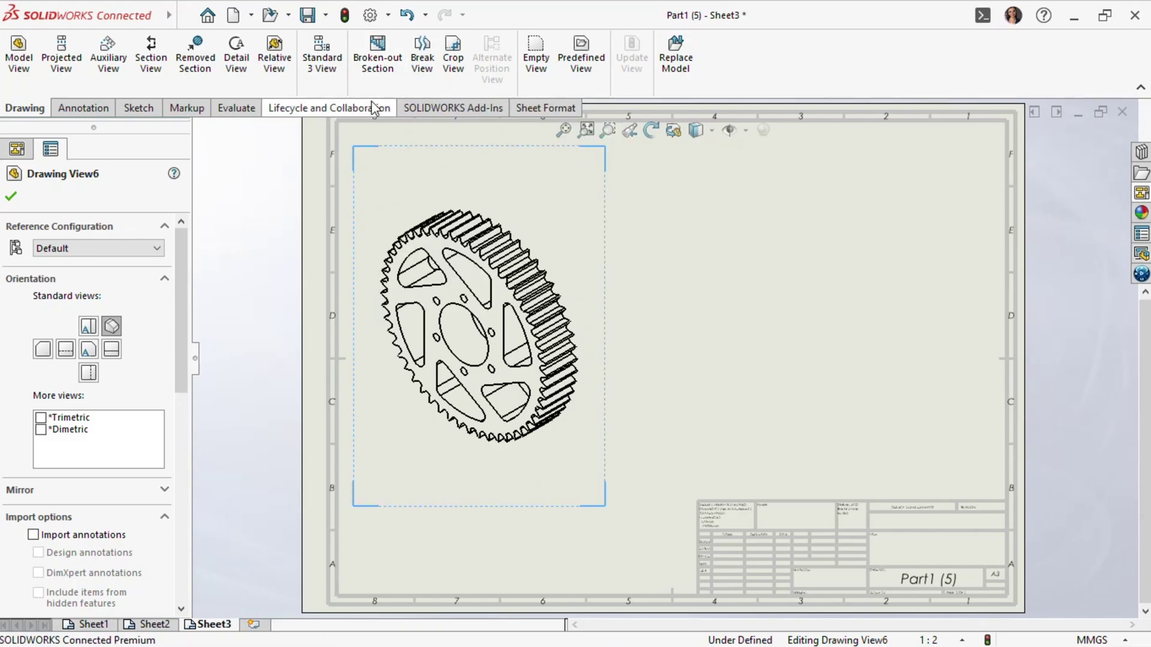
pyautogui.click(569, 296)
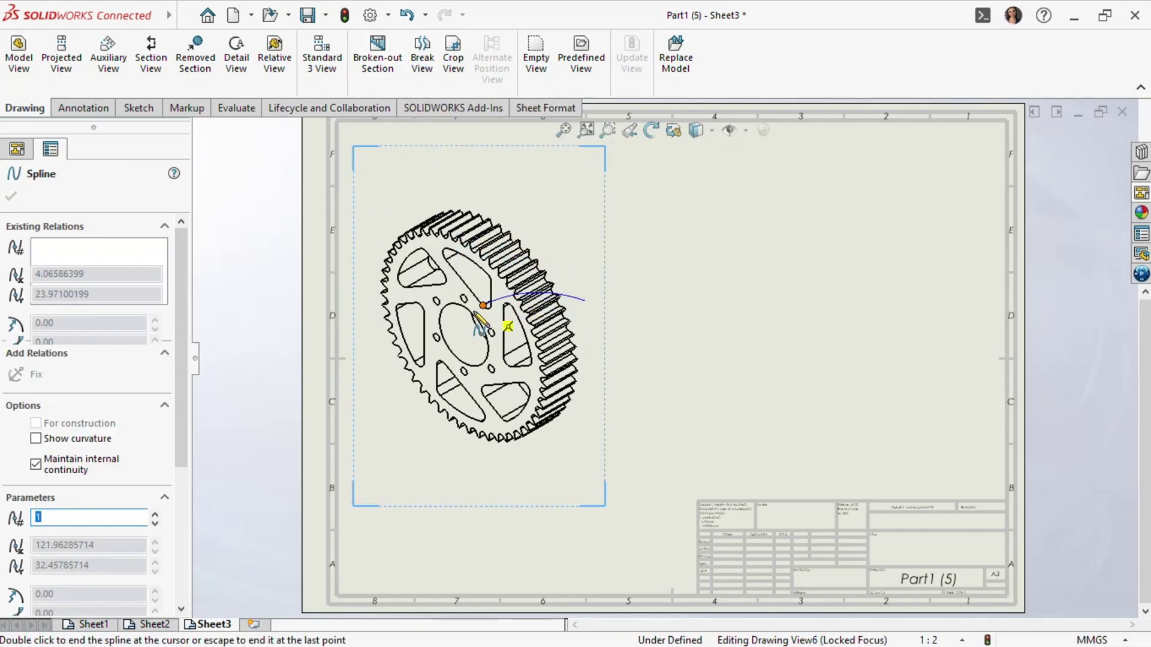
pyautogui.click(488, 389)
pyautogui.click(565, 429)
pyautogui.click(593, 383)
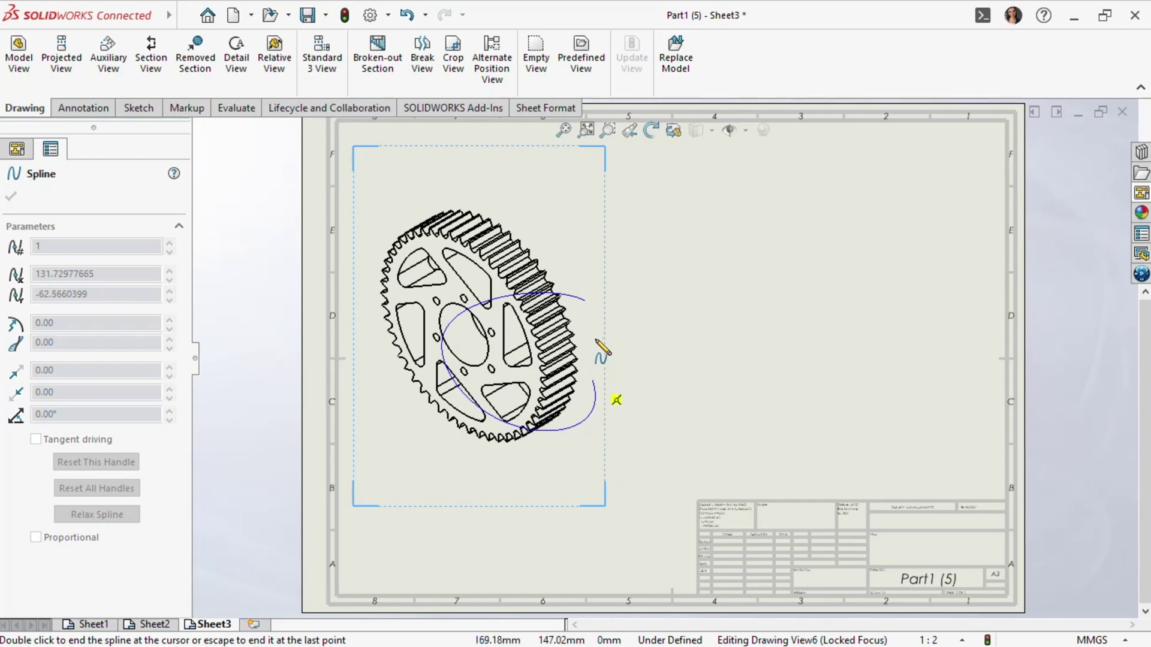
pyautogui.click(584, 298)
pyautogui.click(488, 364)
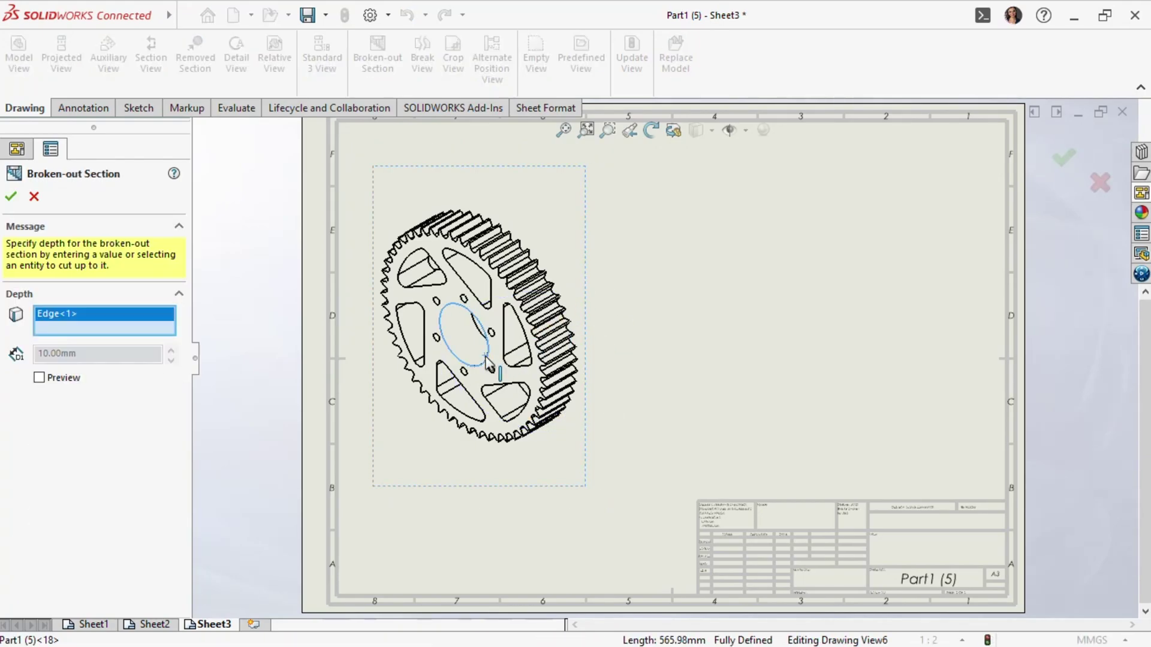
pyautogui.click(12, 195)
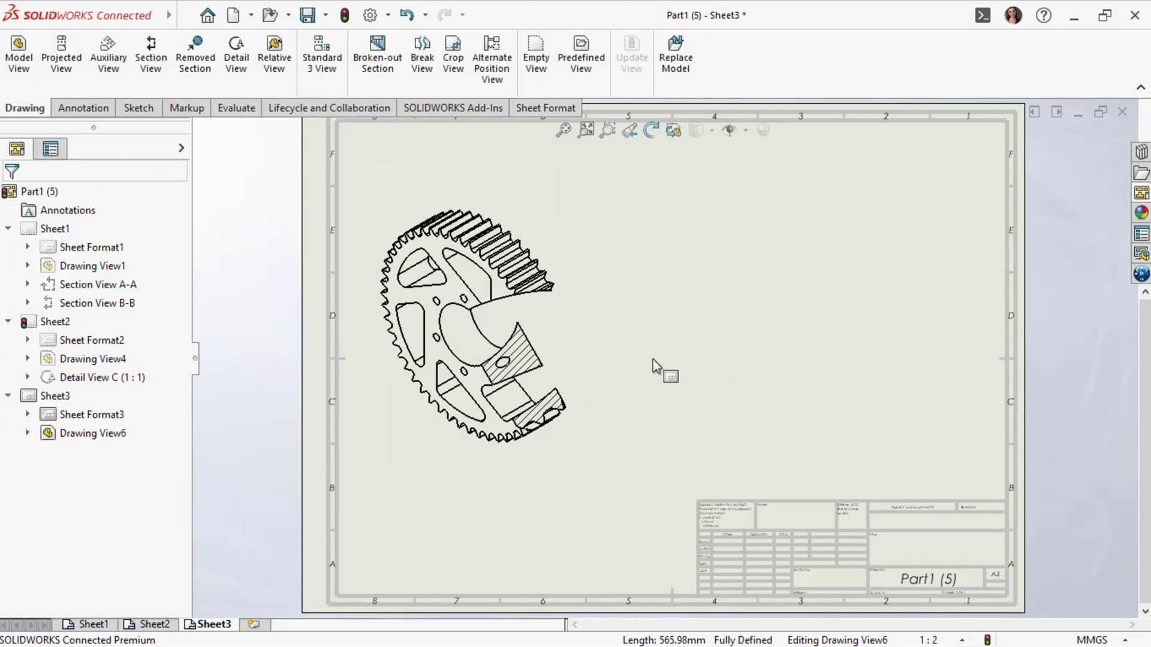
# Step: Highlight 'Broken-out Section' as the answer in the exam PDF, then return to the drawing
pyautogui.hotkey('alt', 'Tab')
pyautogui.click(1071, 475)
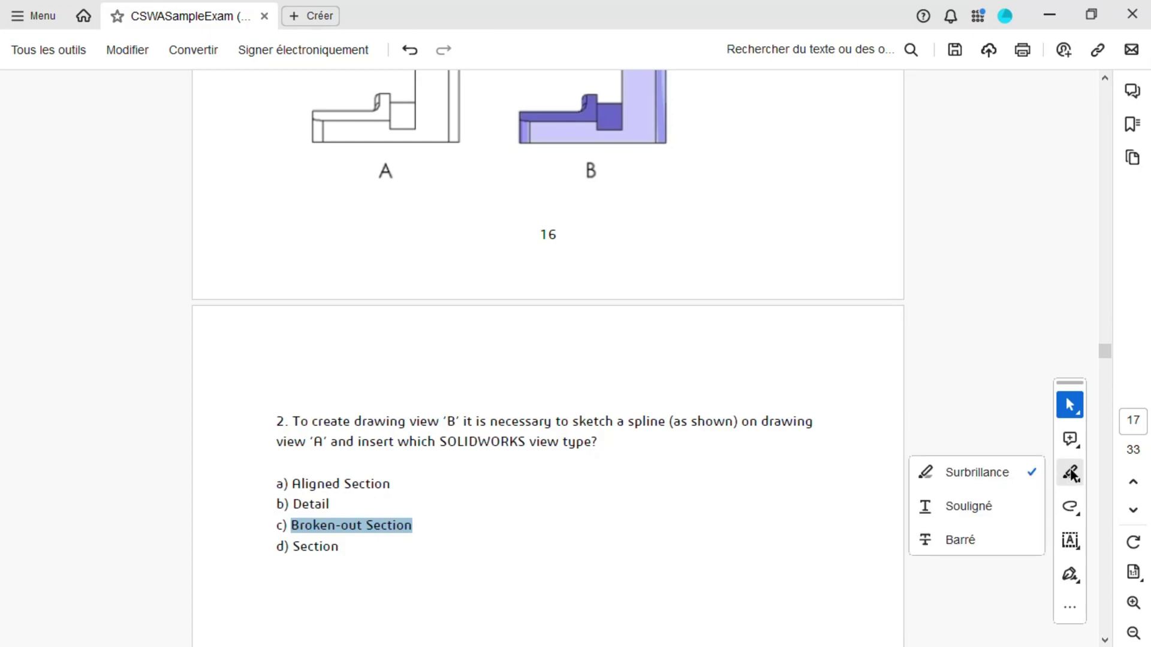
pyautogui.click(1004, 471)
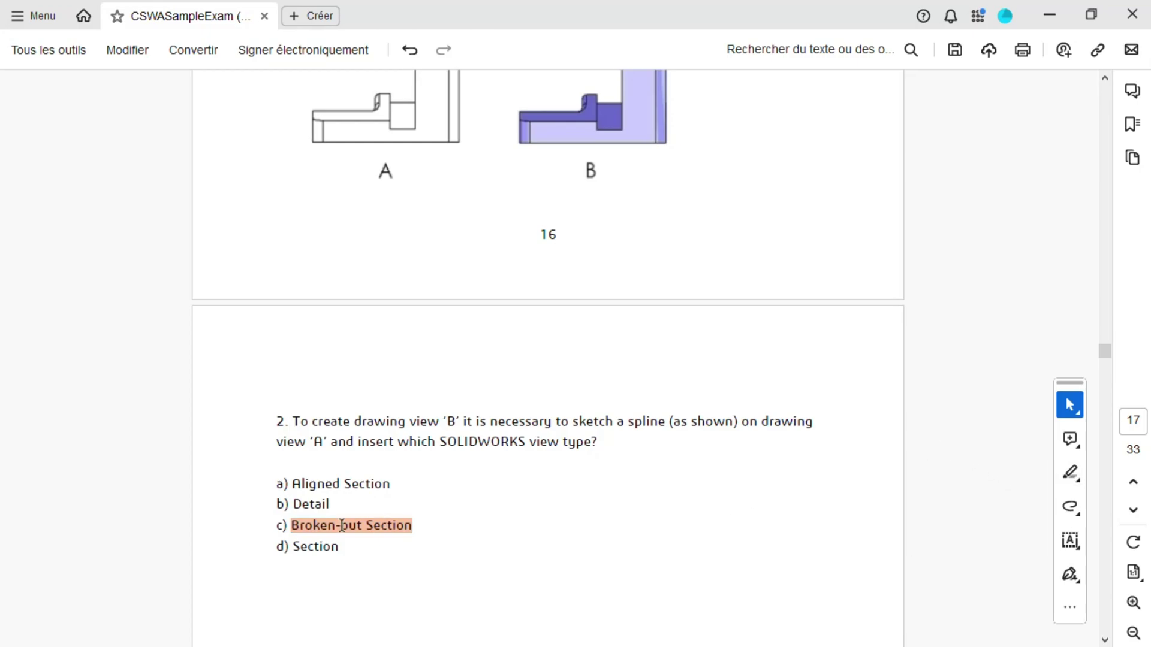
pyautogui.hotkey('alt', 'Tab')
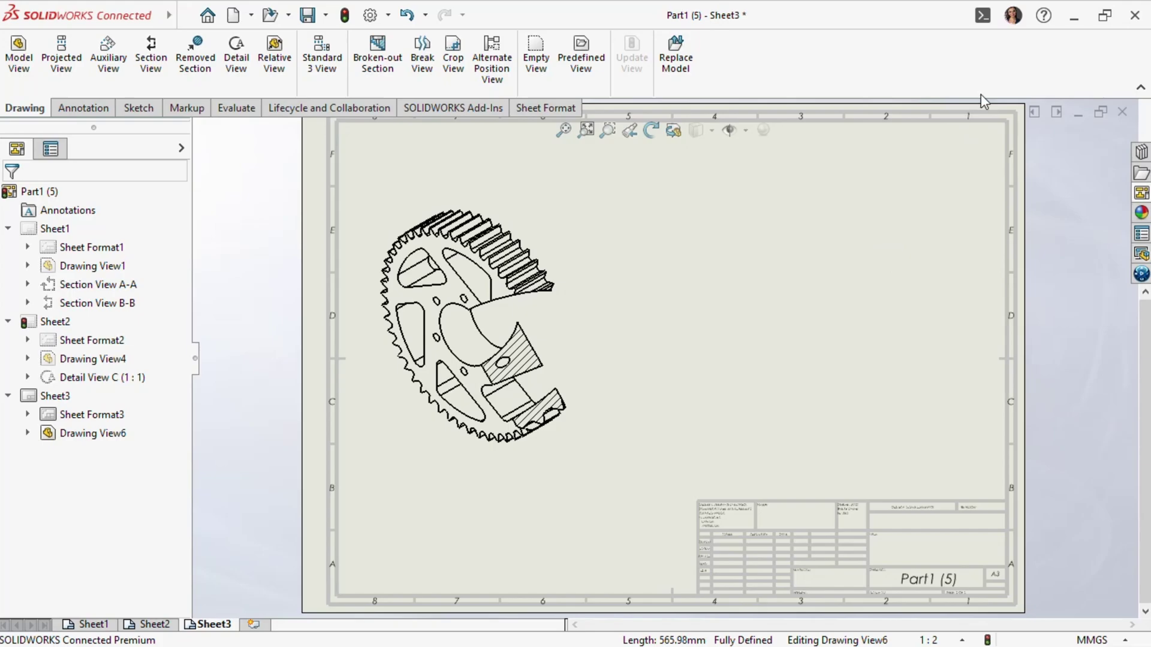
# Step: Search Online Help for 'broken', read the Broken-out Section topic, then minimize the browser
pyautogui.click(1045, 16)
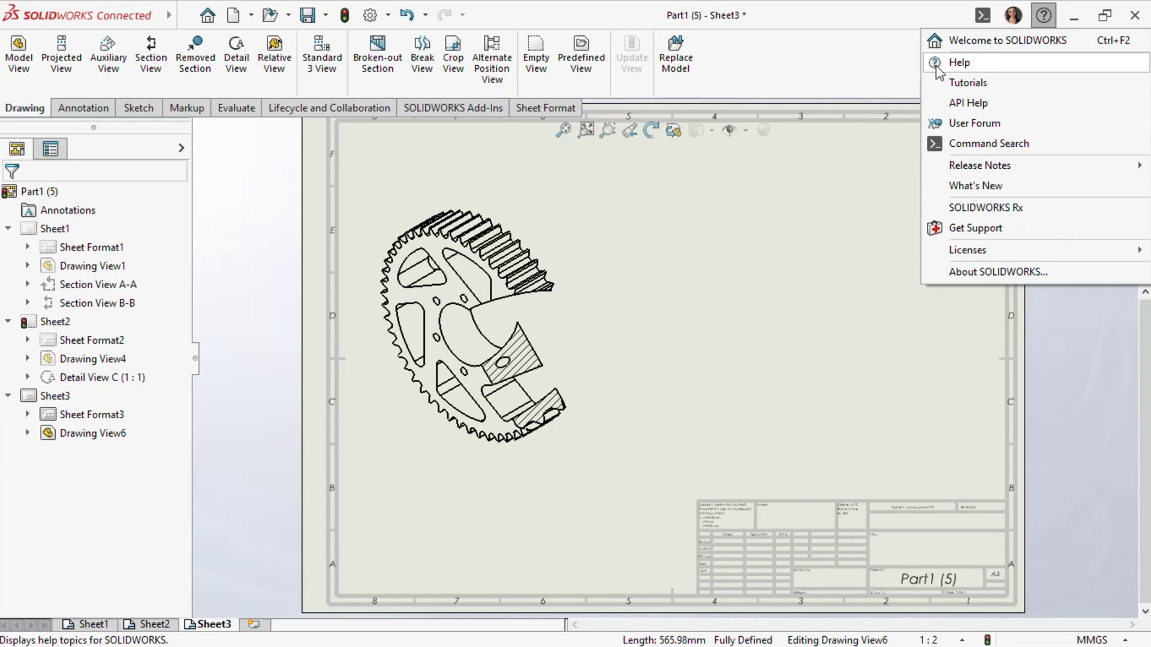
pyautogui.click(984, 63)
pyautogui.click(912, 133)
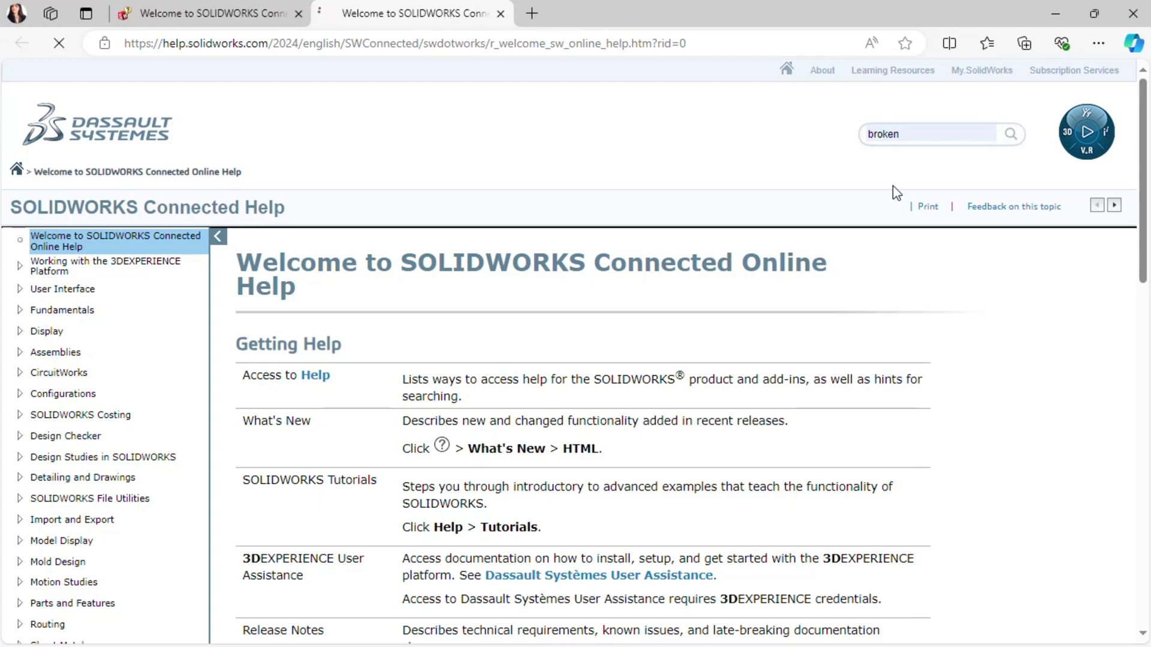
pyautogui.click(294, 309)
pyautogui.moveTo(620, 324); pyautogui.dragTo(236, 305)
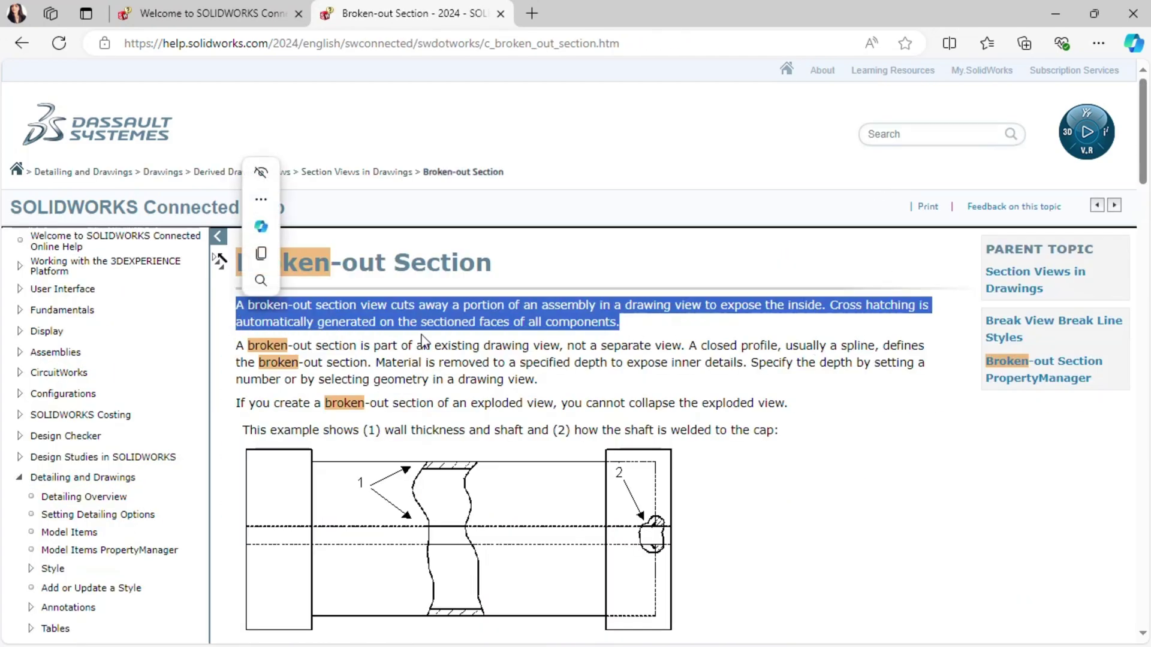
pyautogui.scroll(-8, 917, 407)
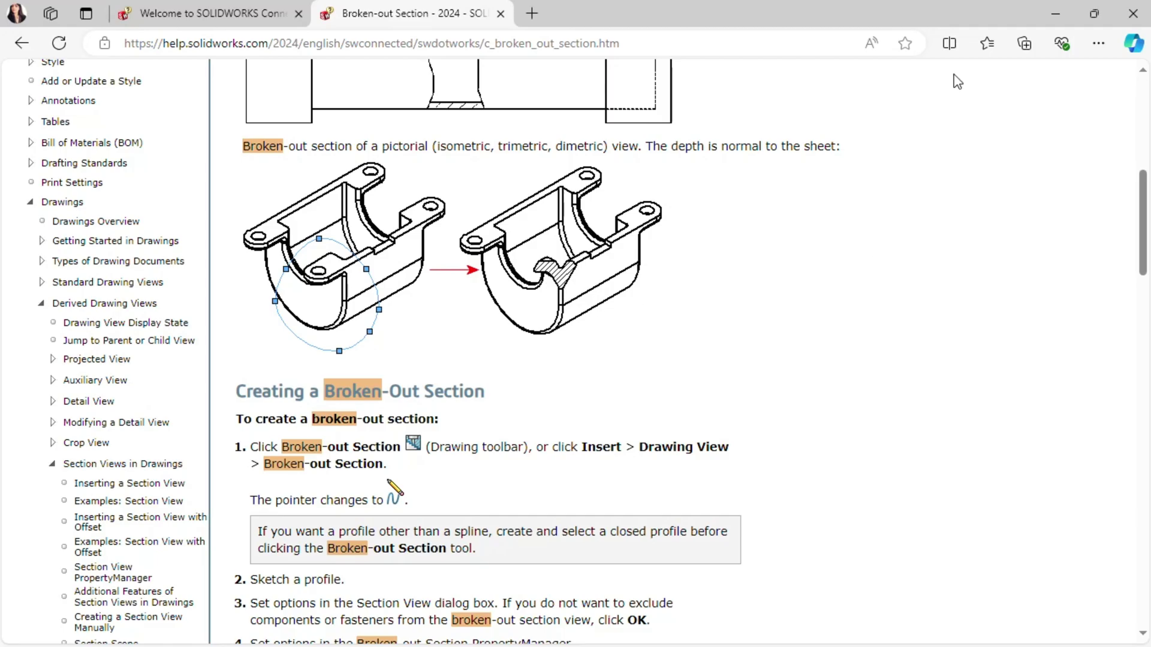
pyautogui.click(1056, 13)
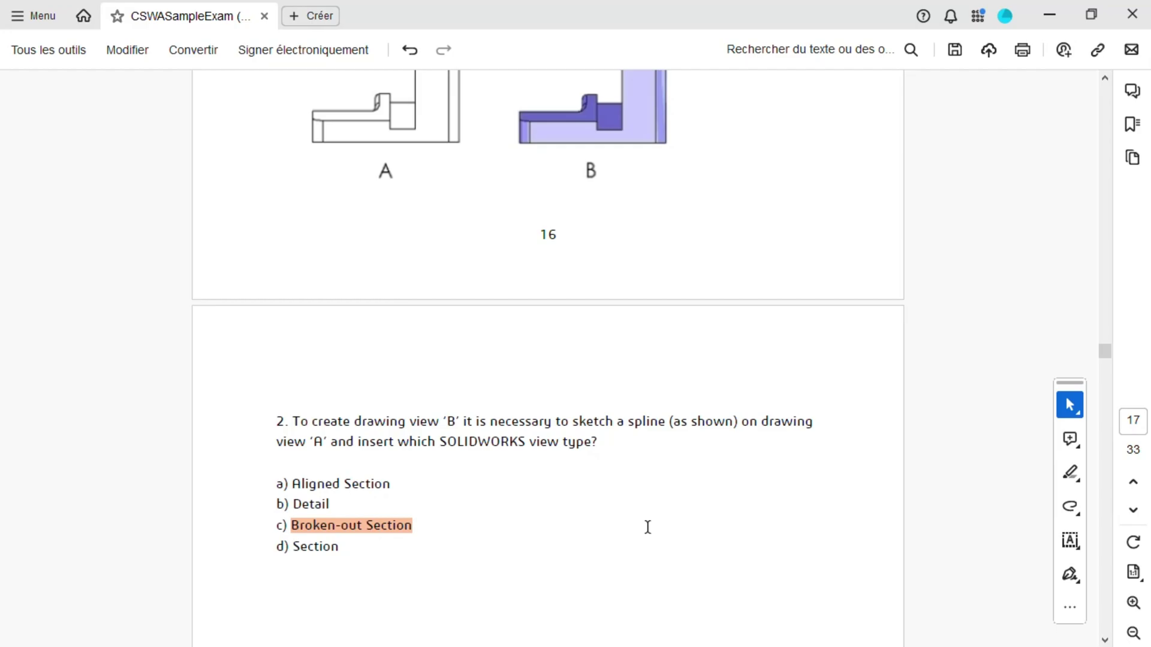
# Step: Scroll the exam PDF up to page 16 to review question 1 with Crop highlighted
pyautogui.scroll(3, 648, 527)
pyautogui.scroll(6, 650, 526)
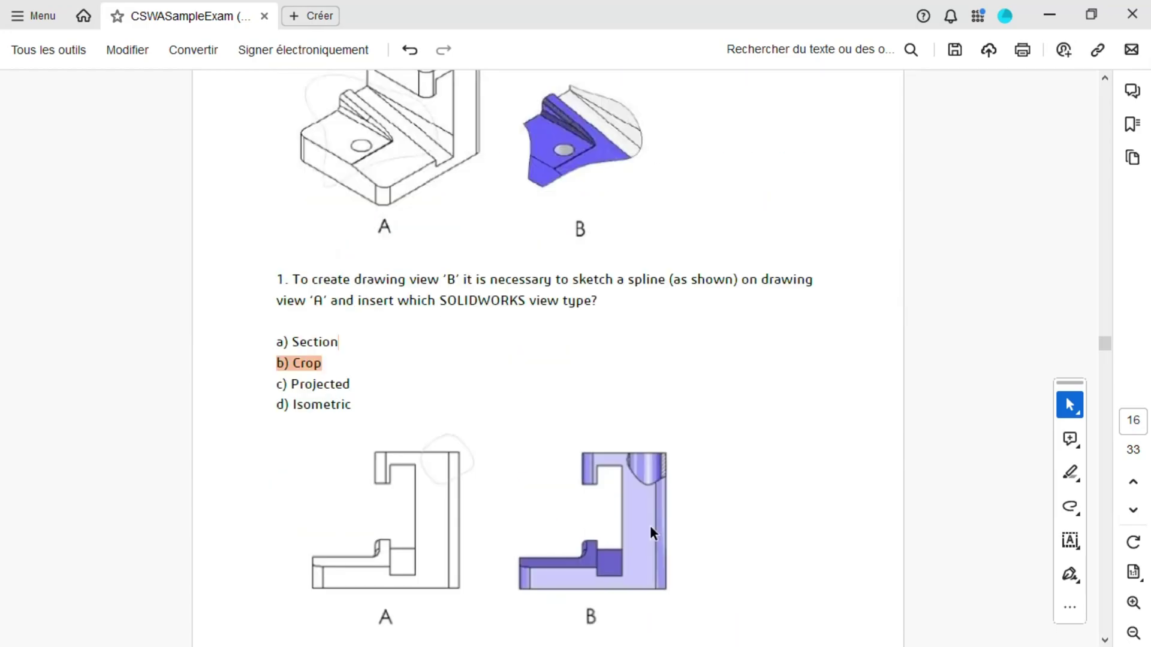
pyautogui.scroll(1, 649, 527)
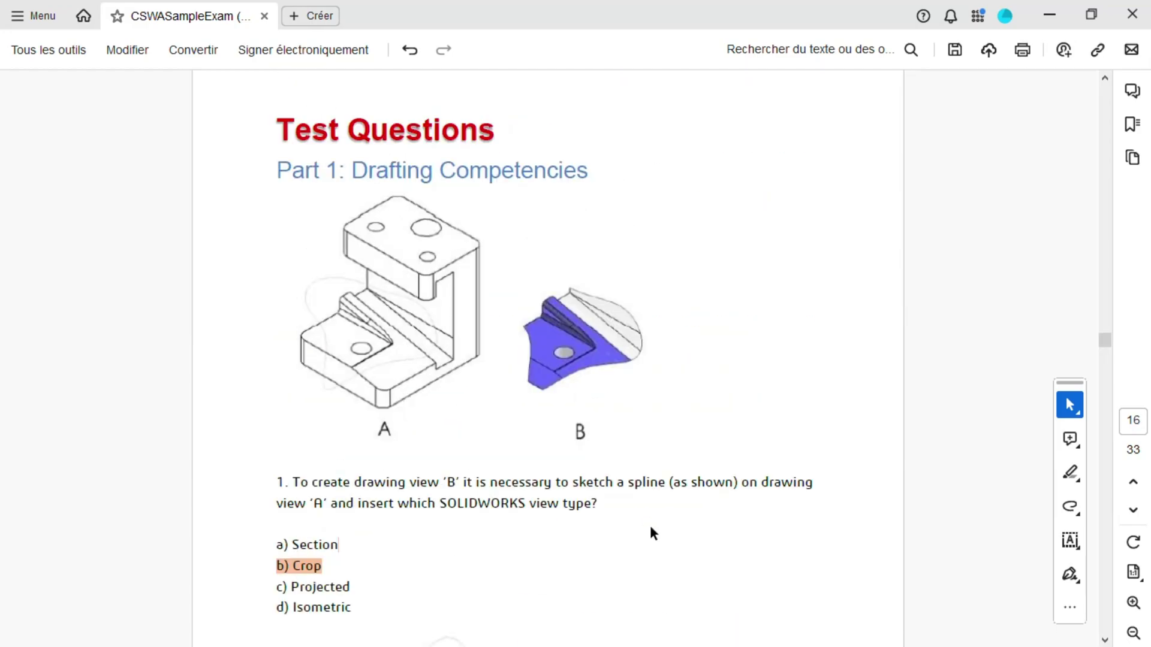